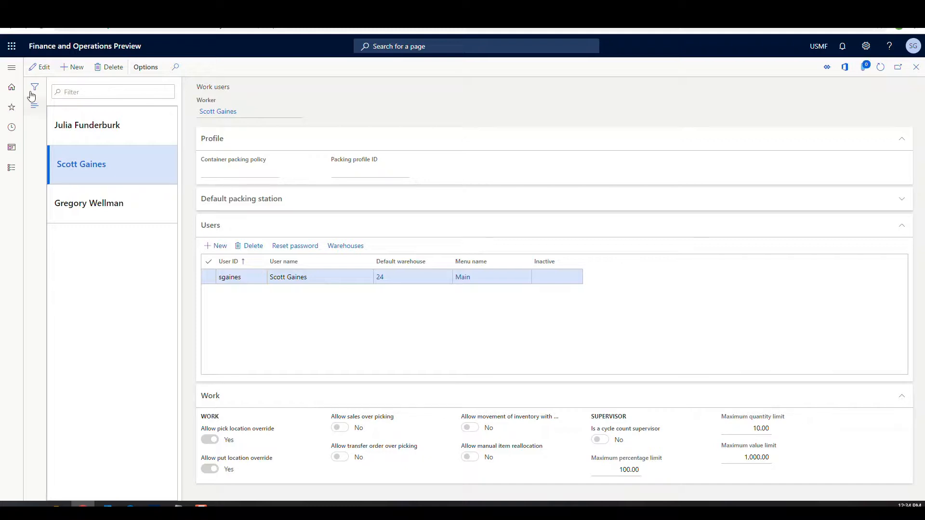
# - Review the Spot Counting mobile device menu item's settings, then launch the Warehousing mobile app
pyautogui.click(13, 71)
pyautogui.scroll(-8, 84, 222)
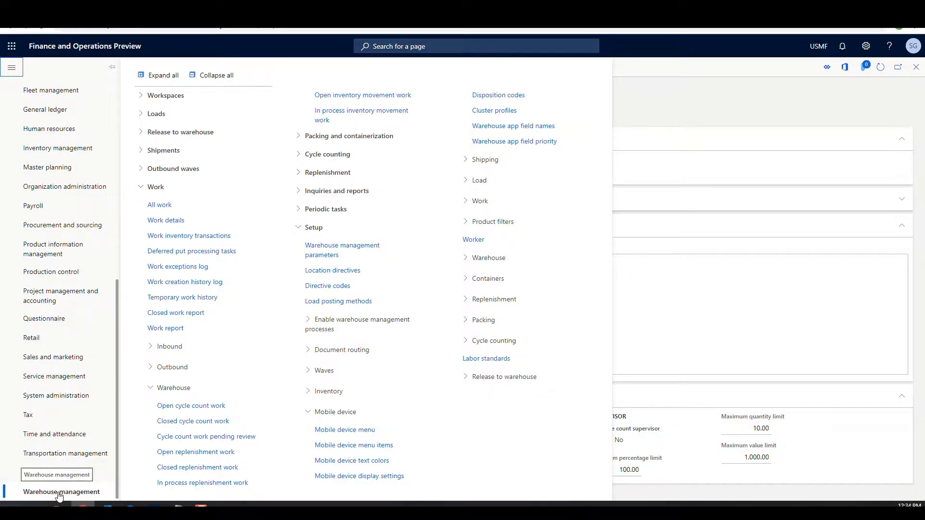
pyautogui.click(378, 446)
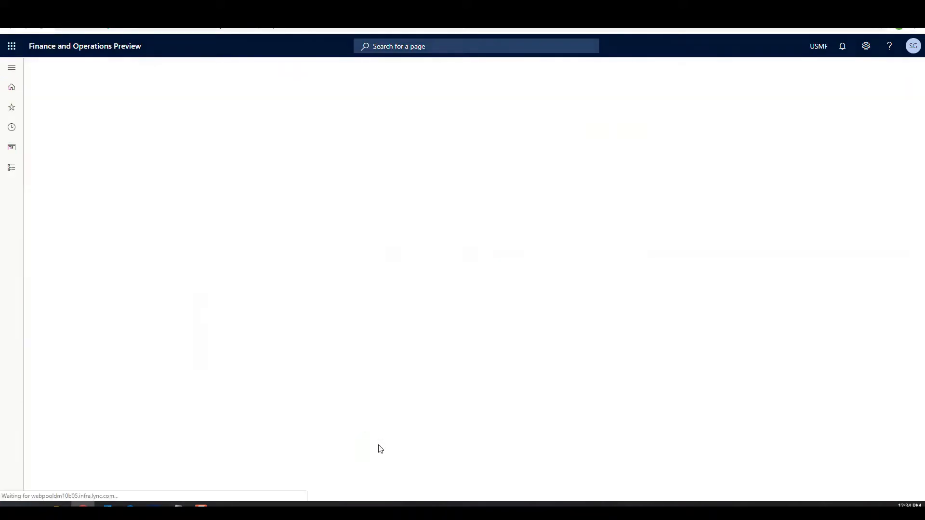
pyautogui.scroll(-15, 136, 303)
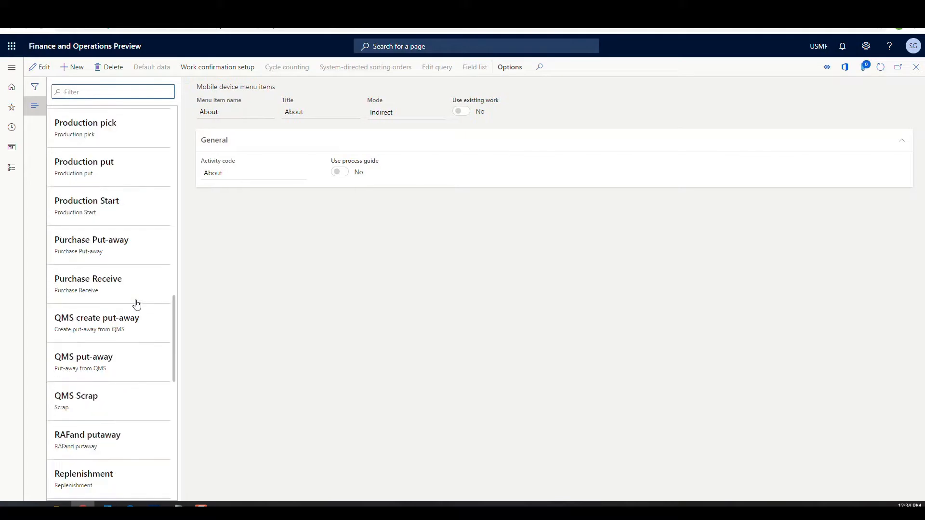
pyautogui.scroll(-4, 136, 304)
pyautogui.scroll(-5, 137, 304)
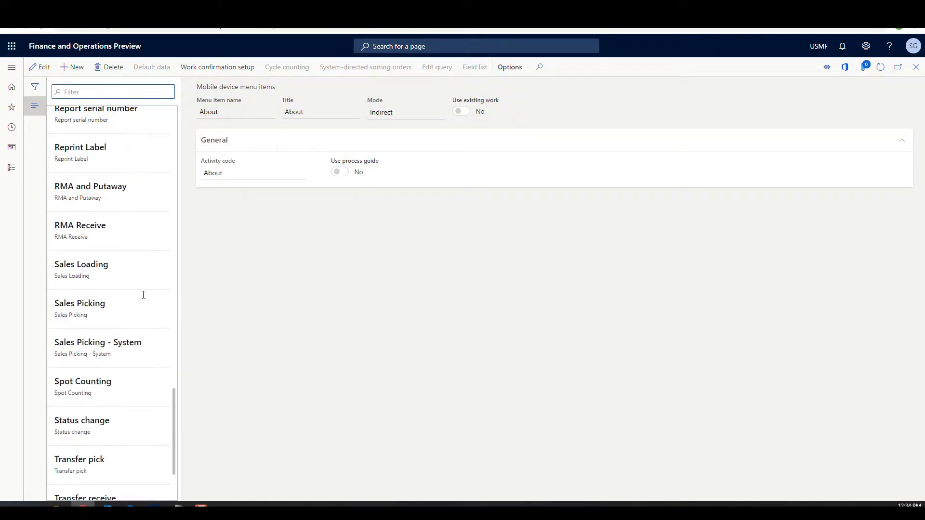
pyautogui.click(149, 385)
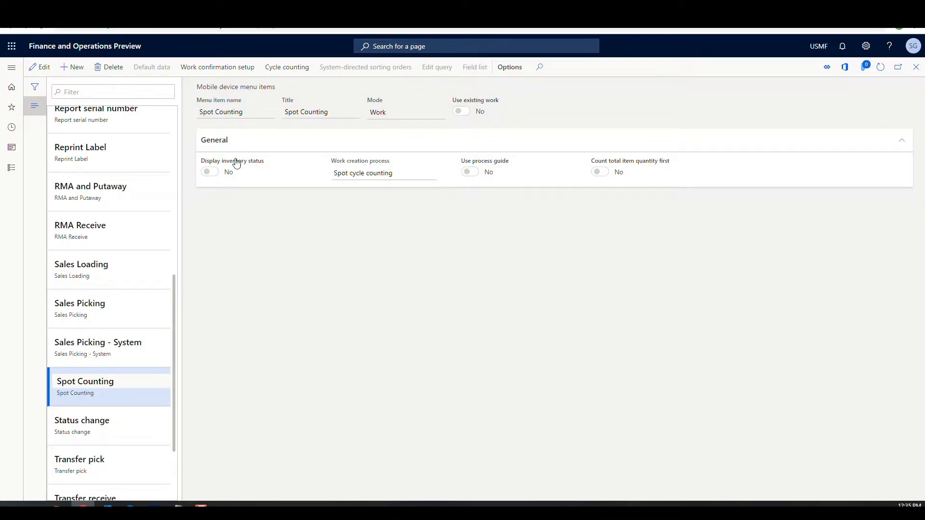
pyautogui.click(154, 505)
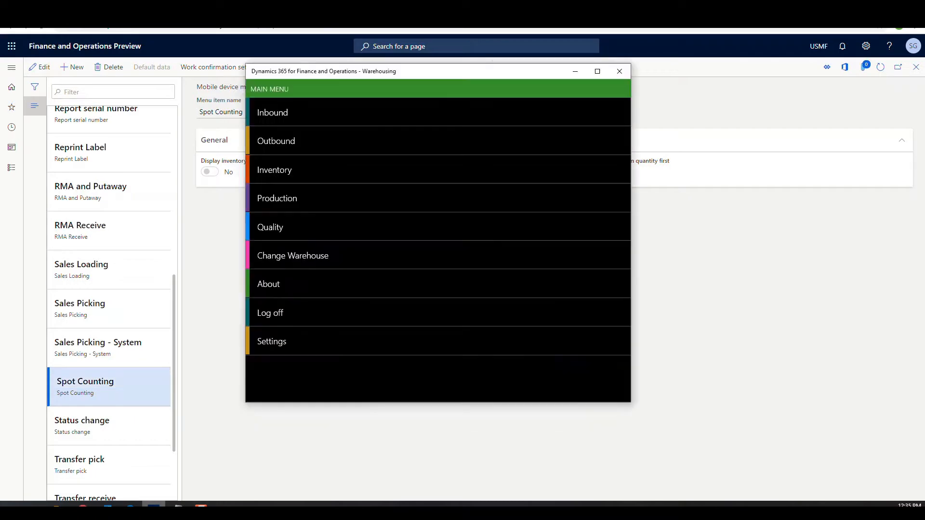
# - Look up on-hand stock for item CC003 in Inventory Item Inquiry (1010 at FL-017)
pyautogui.click(273, 171)
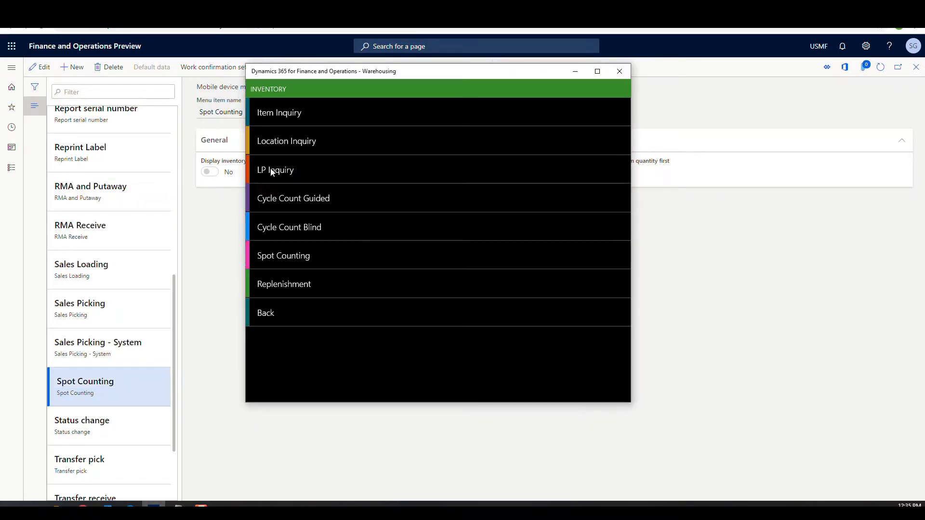
pyautogui.click(284, 114)
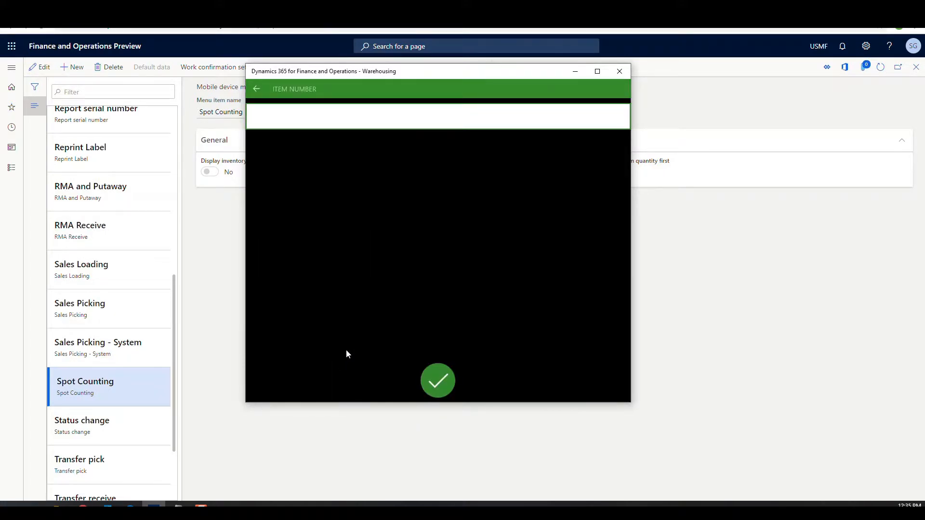
pyautogui.write('CC003')
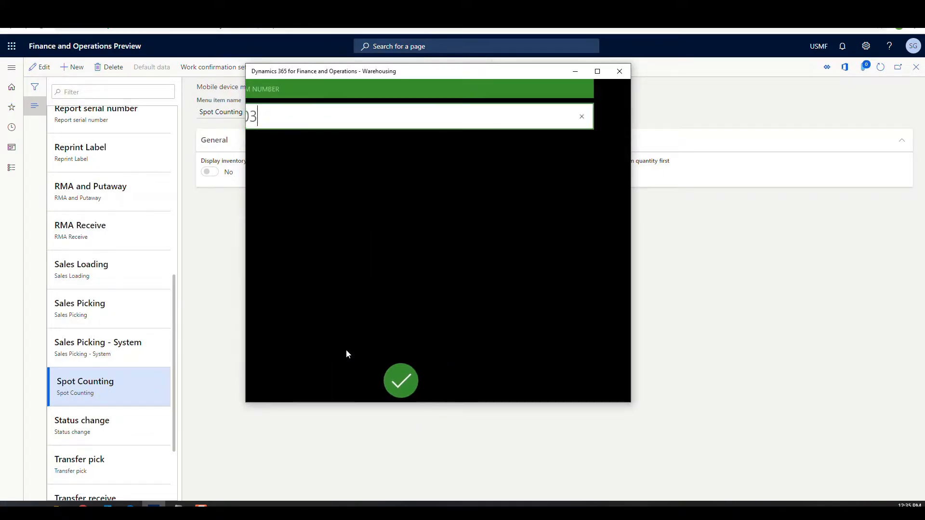
pyautogui.press('Return')
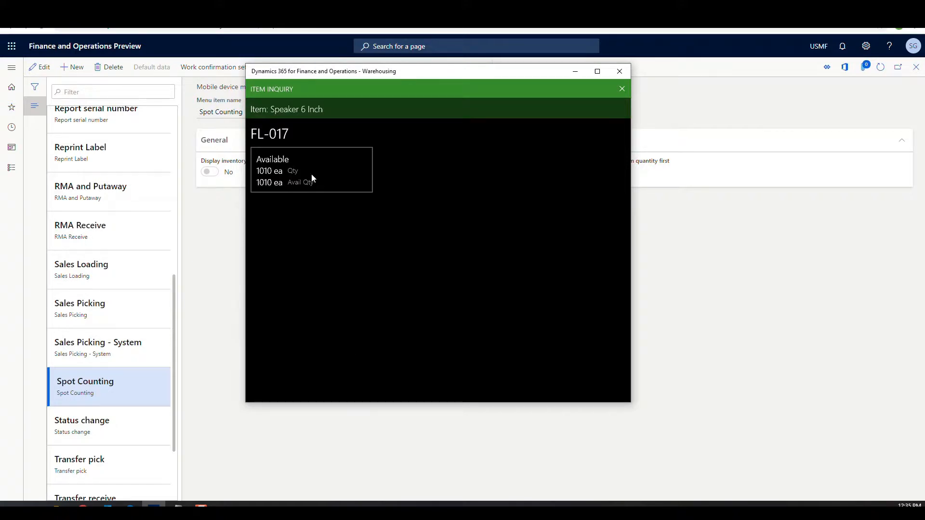
pyautogui.click(622, 89)
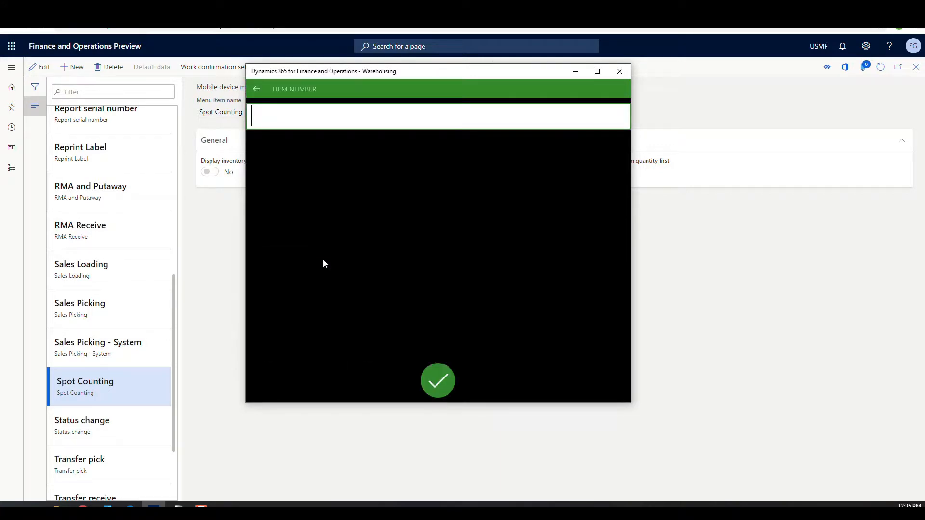
# - Look up item CC002 (900 at FL-016), then cancel back to the Inventory menu
pyautogui.write('CC002')
pyautogui.press('Return')
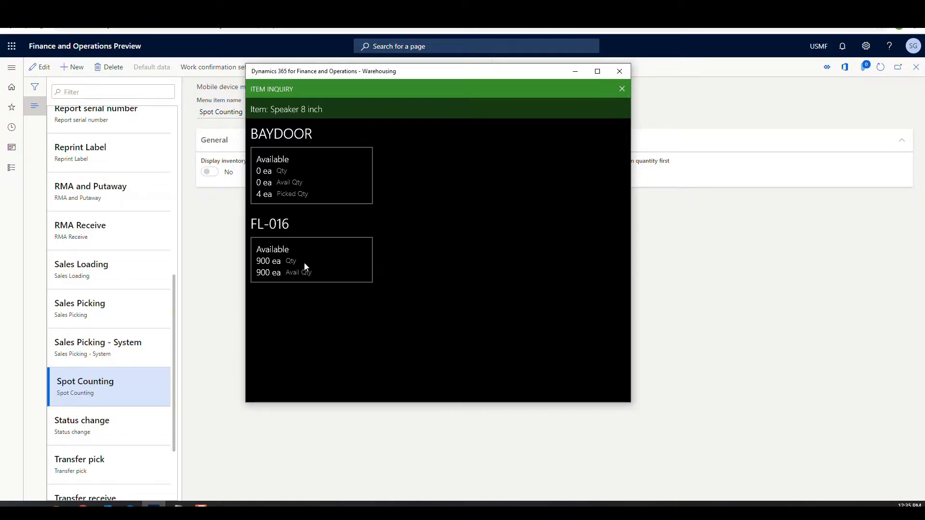
pyautogui.click(624, 91)
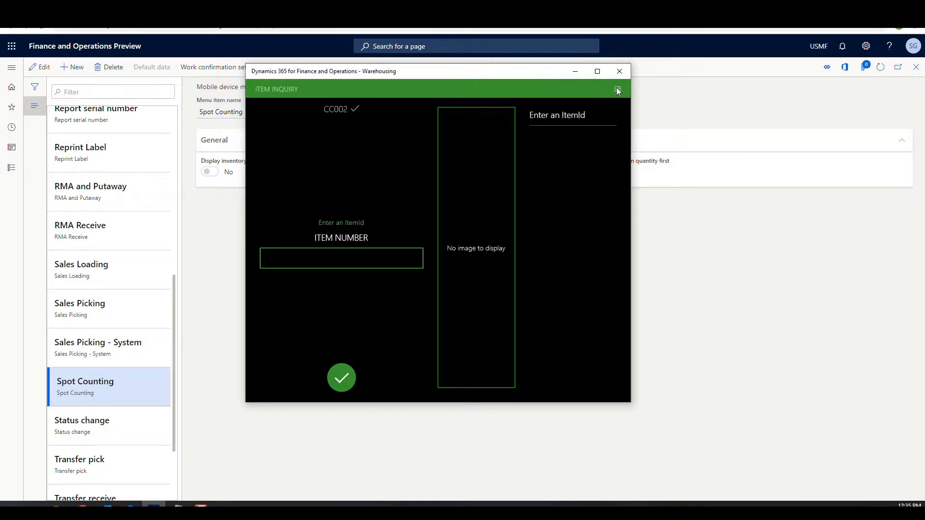
pyautogui.click(618, 90)
pyautogui.click(514, 109)
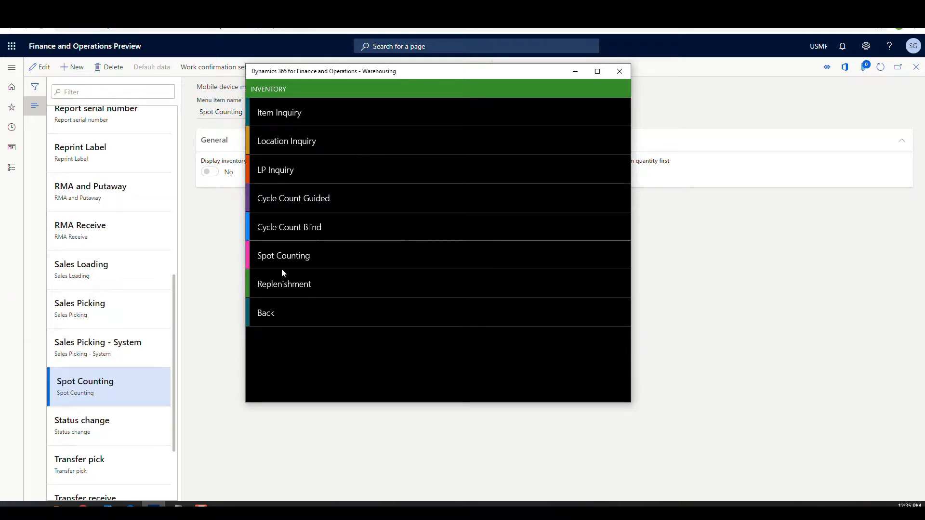
# - Spot count location FL-017 with item CC003 at quantity 1010 and confirm Location complete
pyautogui.click(292, 261)
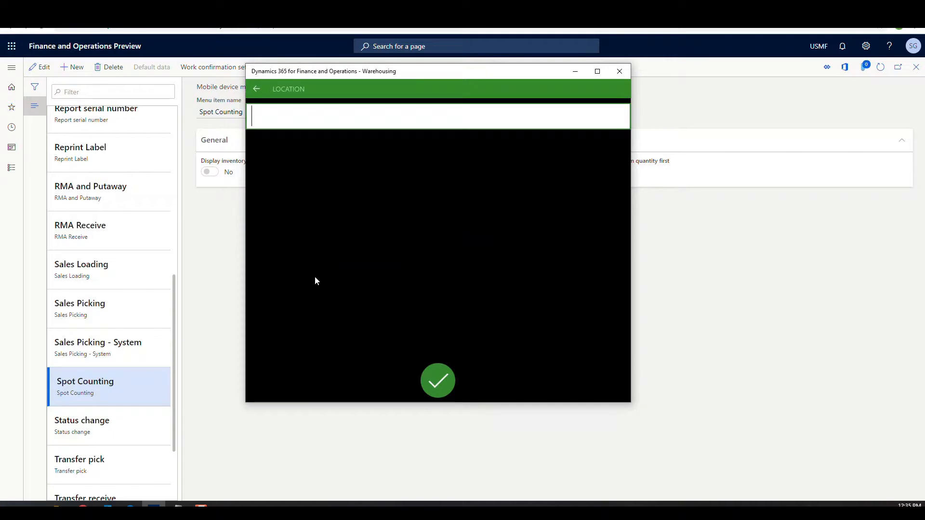
pyautogui.write('FL-017')
pyautogui.press('Return')
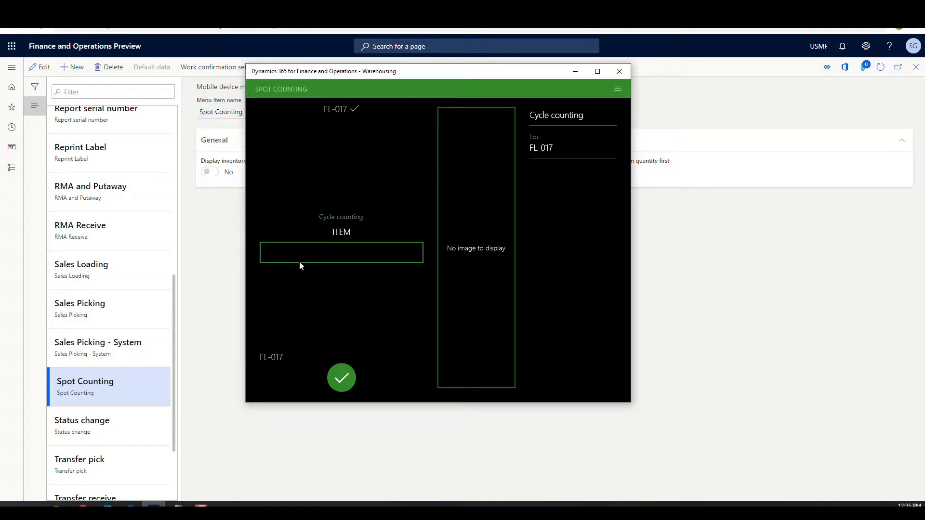
pyautogui.click(299, 263)
pyautogui.write('CC003')
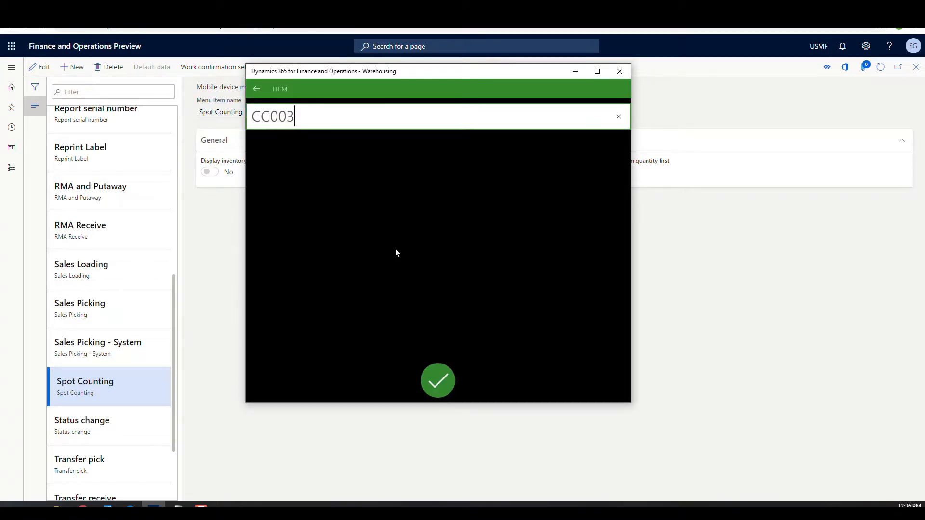
pyautogui.press('Return')
pyautogui.click(395, 249)
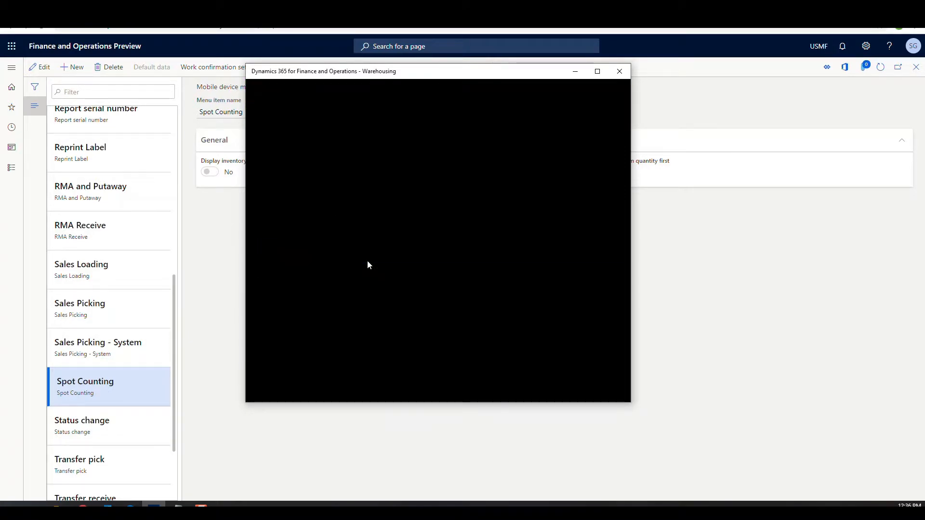
pyautogui.write('10101')
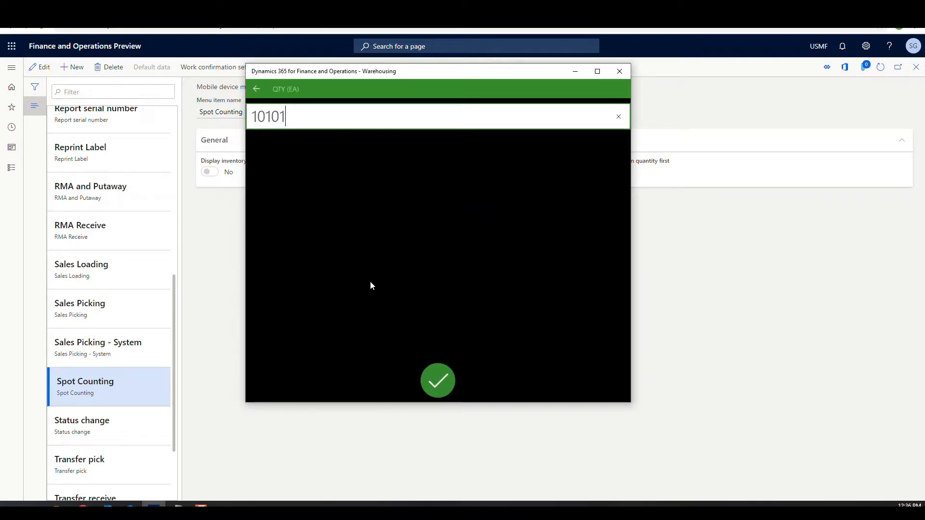
pyautogui.press('BackSpace')
pyautogui.click(452, 381)
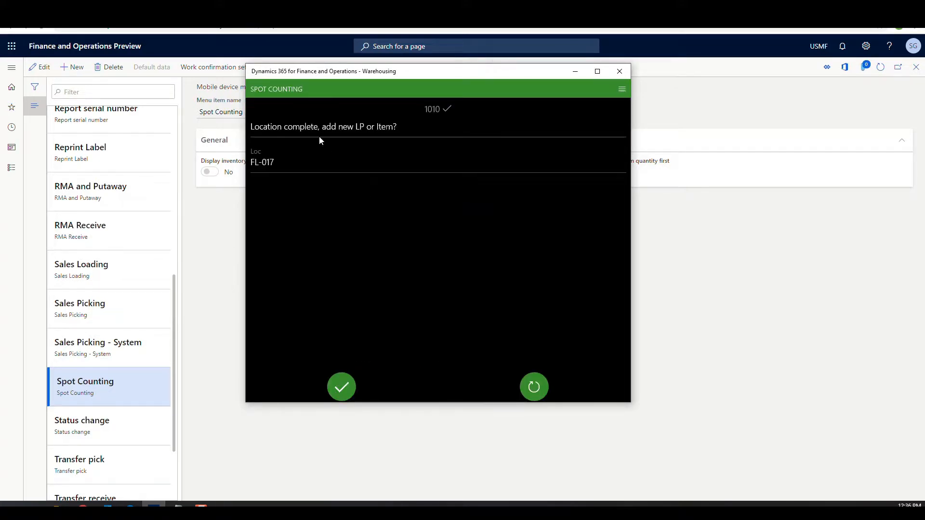
pyautogui.click(342, 387)
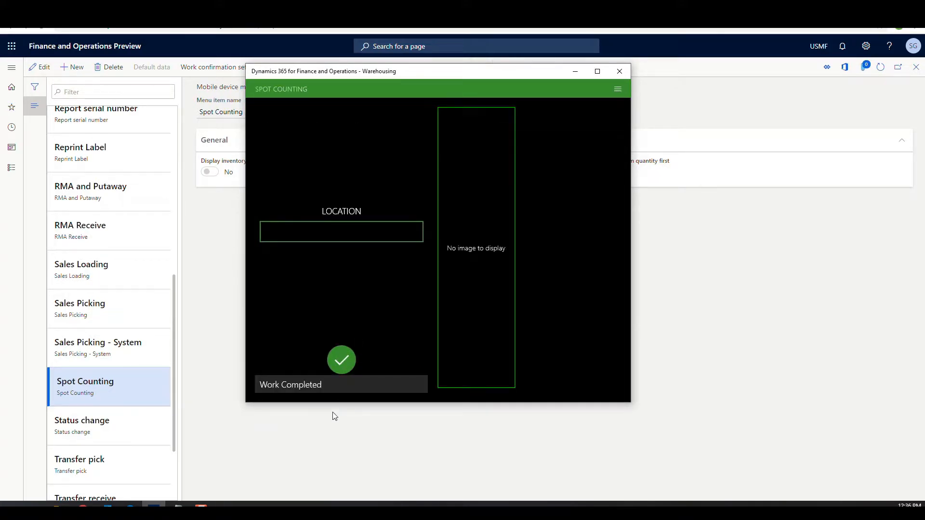
# - Spot count location FL-016 with item CC002 at quantity 800 and confirm Location complete
pyautogui.click(325, 234)
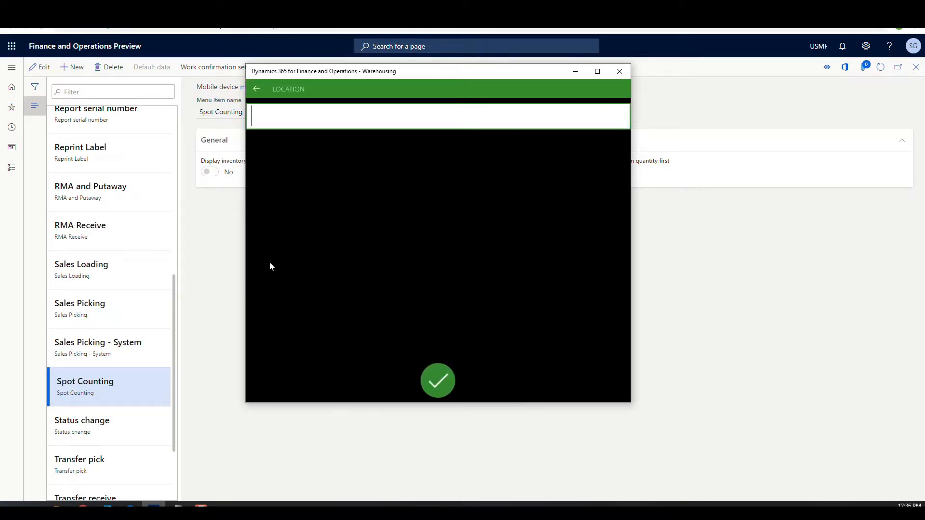
pyautogui.write('FL-016')
pyautogui.press('Return')
pyautogui.click(287, 249)
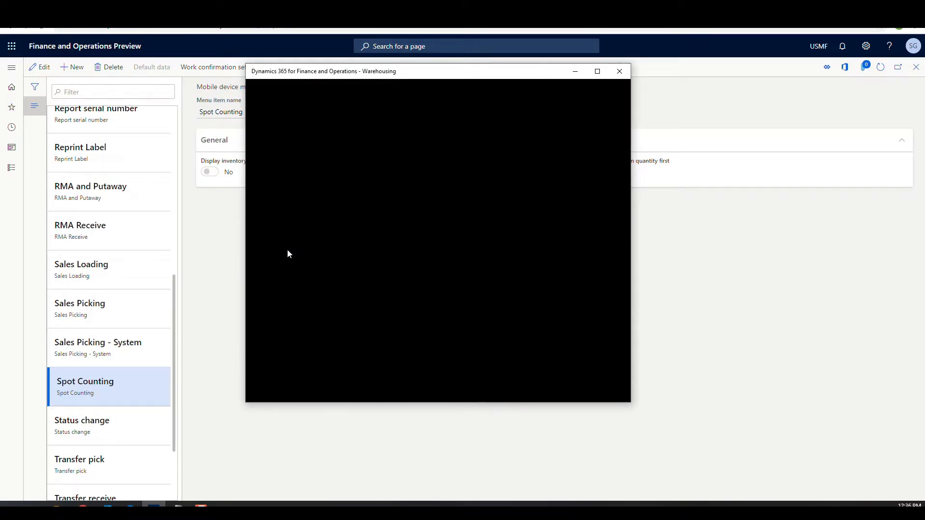
pyautogui.write('CC002')
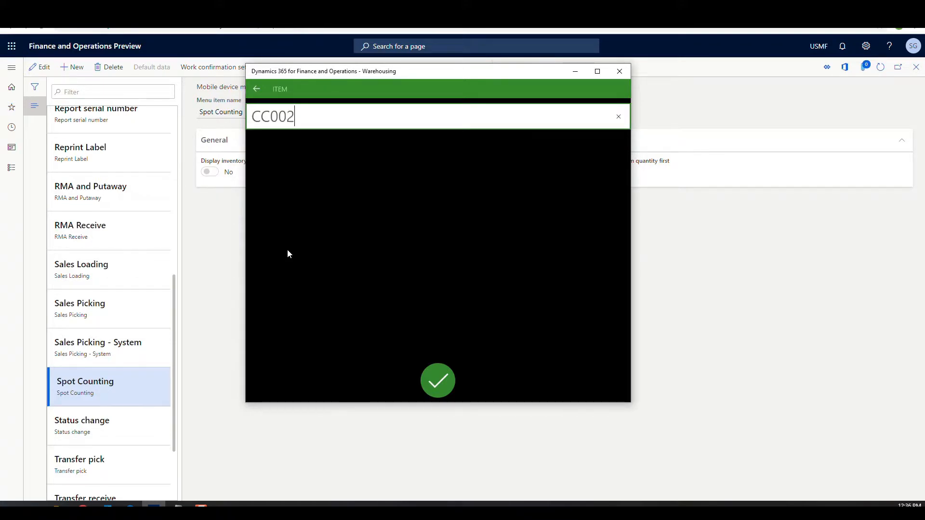
pyautogui.press('Return')
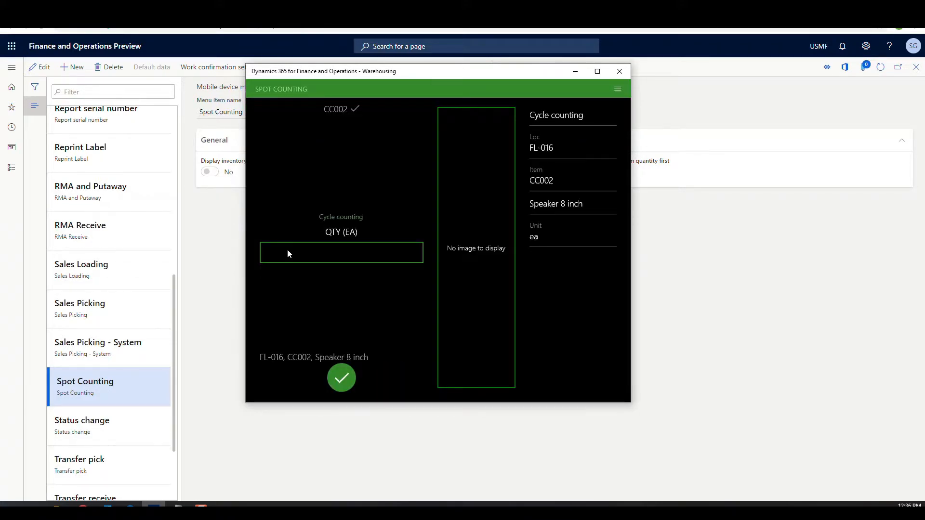
pyautogui.click(287, 250)
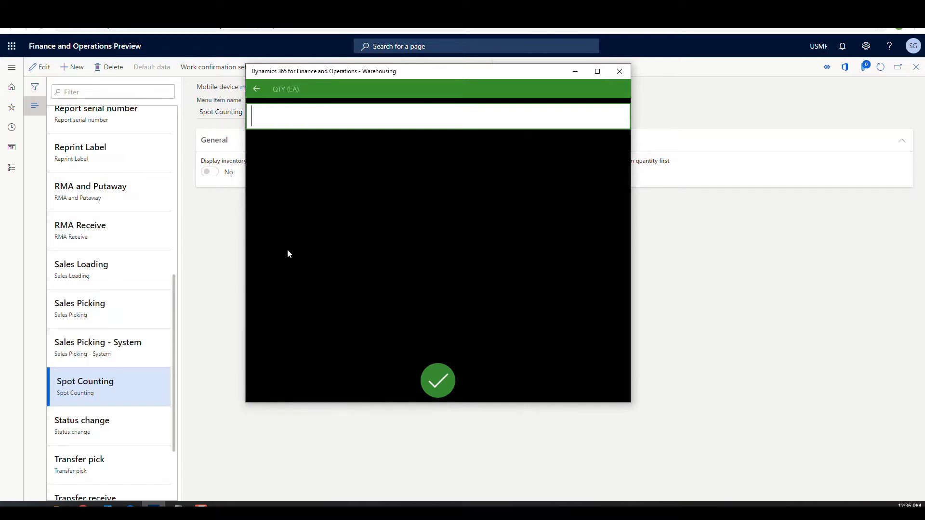
pyautogui.write('800')
pyautogui.click(438, 381)
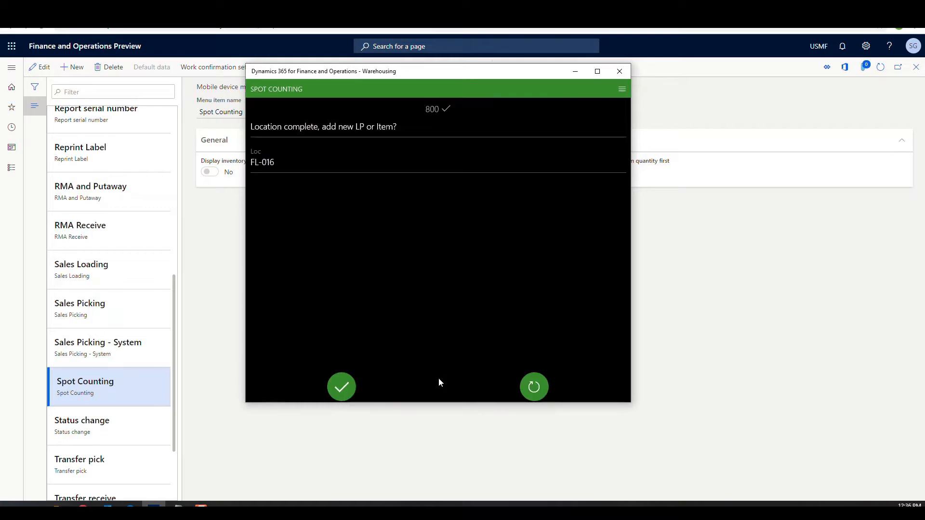
pyautogui.click(351, 385)
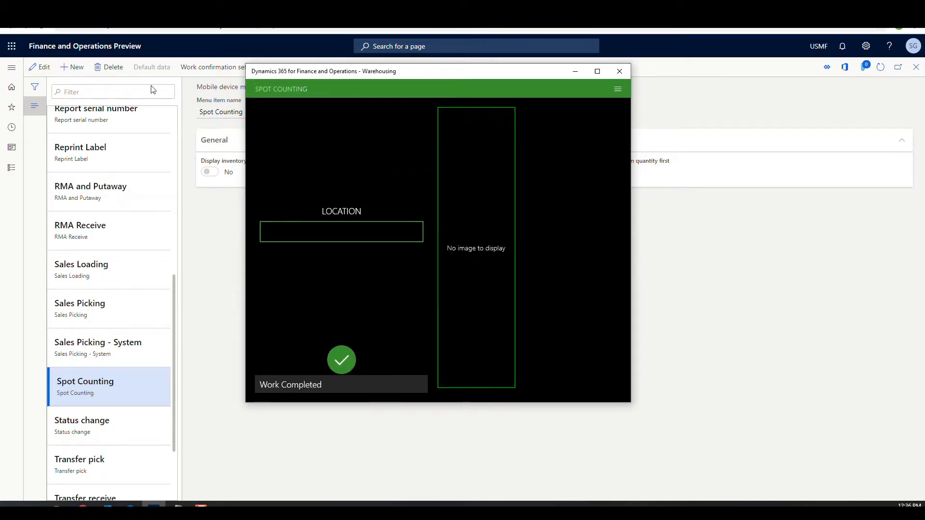
pyautogui.click(209, 260)
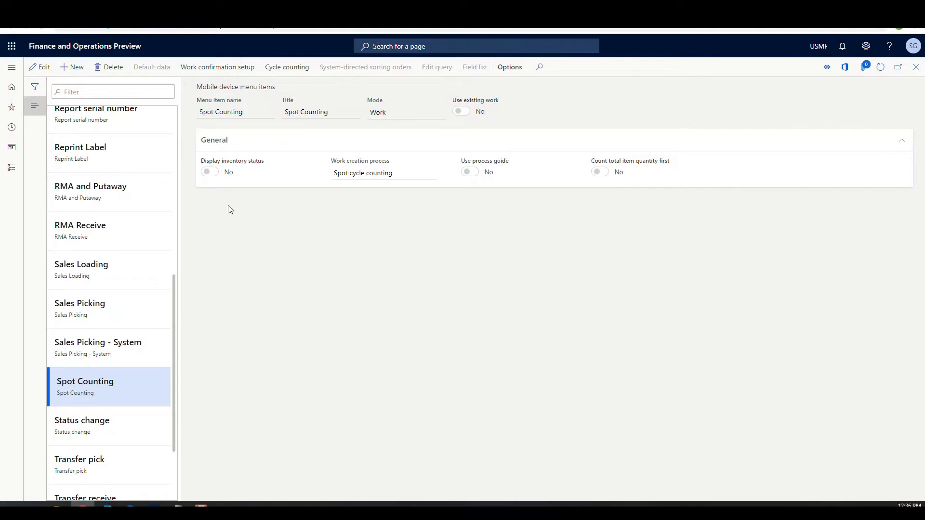
# - Show closed work in the All work list and open work USMF-000121
pyautogui.click(12, 68)
pyautogui.scroll(-8, 10, 306)
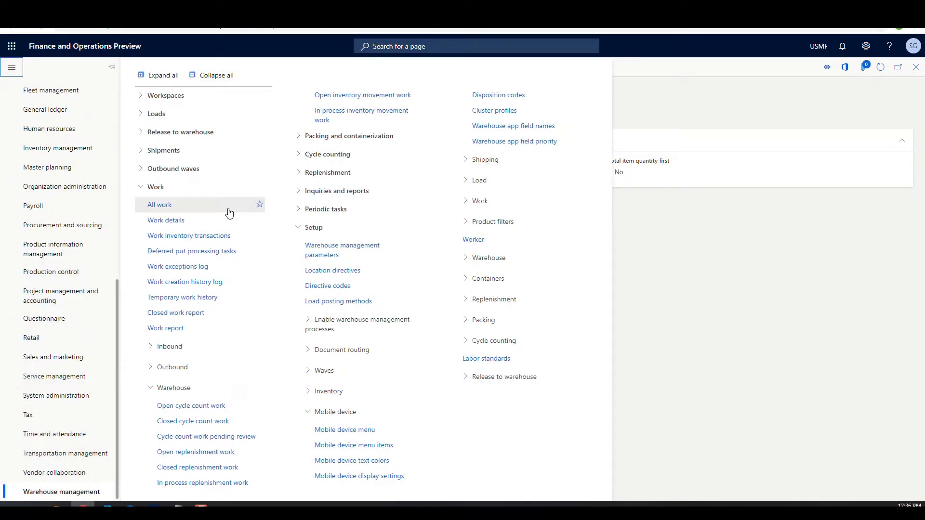
pyautogui.click(153, 204)
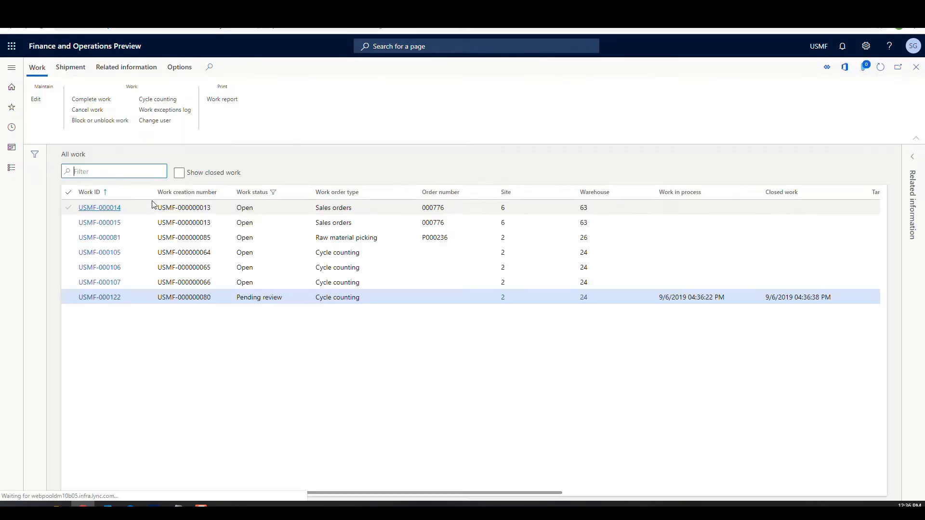
pyautogui.click(179, 174)
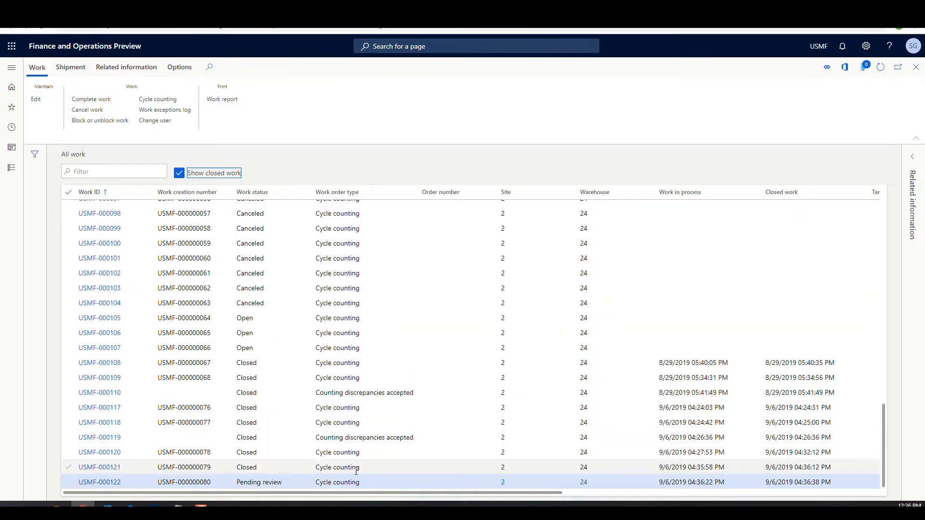
pyautogui.click(113, 468)
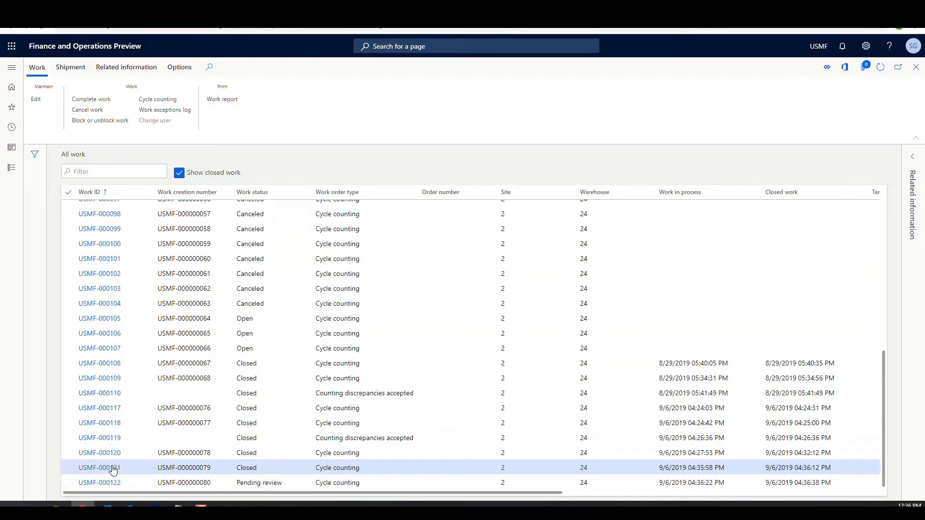
pyautogui.click(113, 469)
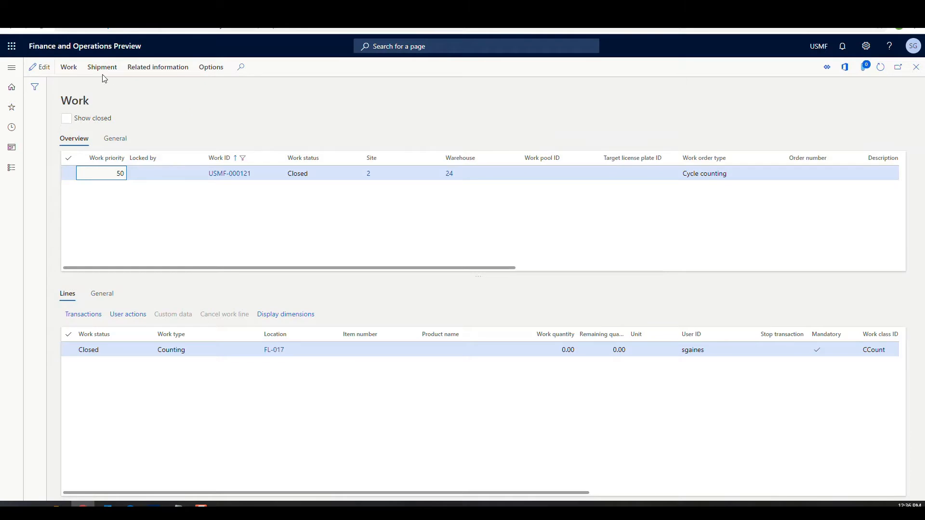
# - Check USMF-000121's cycle counting transactions, where CC003 matches 1,010, then return to All work
pyautogui.click(67, 70)
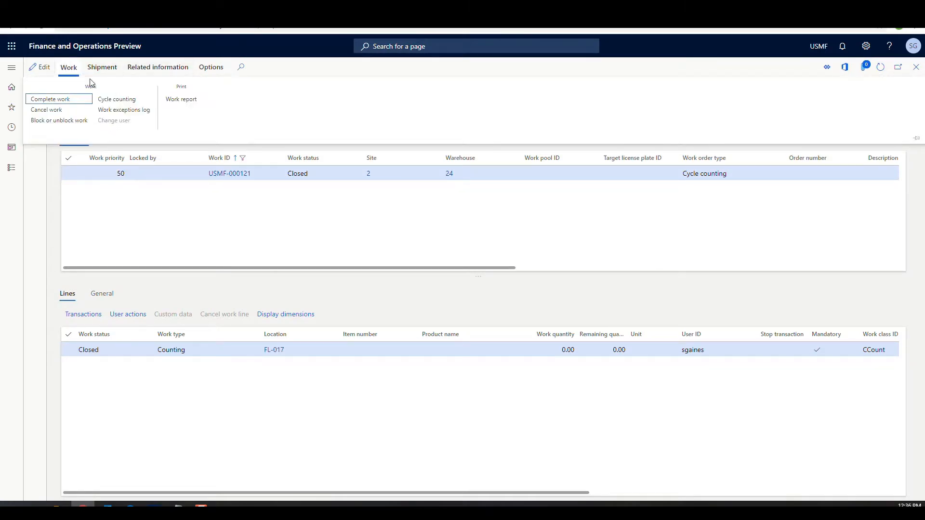
pyautogui.click(110, 99)
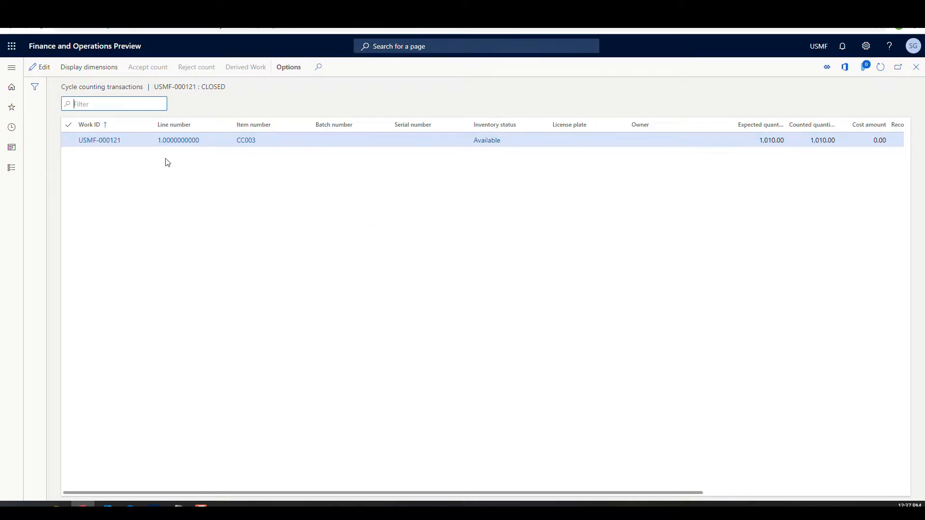
pyautogui.click(917, 68)
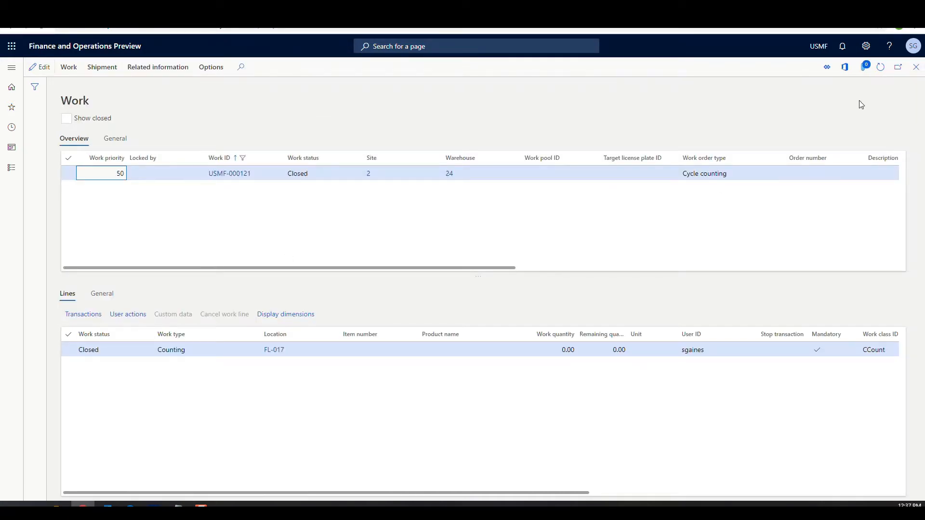
pyautogui.click(917, 68)
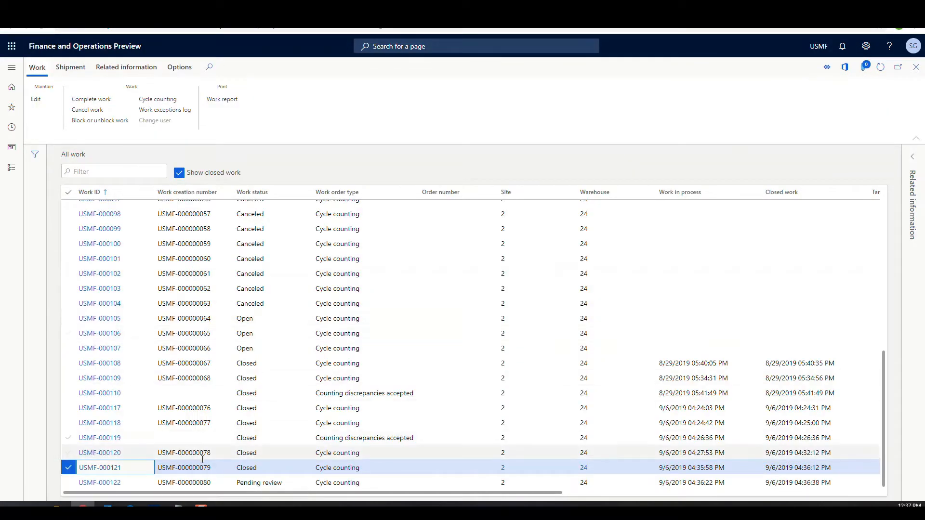
pyautogui.click(112, 484)
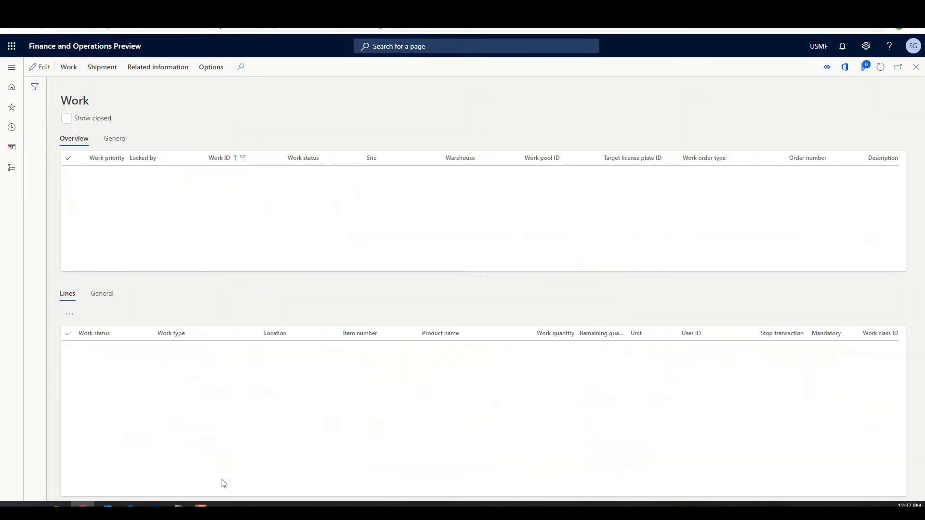
# - Accept the count for USMF-000122 to post journal 00254, then refresh All work to show it Closed
pyautogui.click(78, 73)
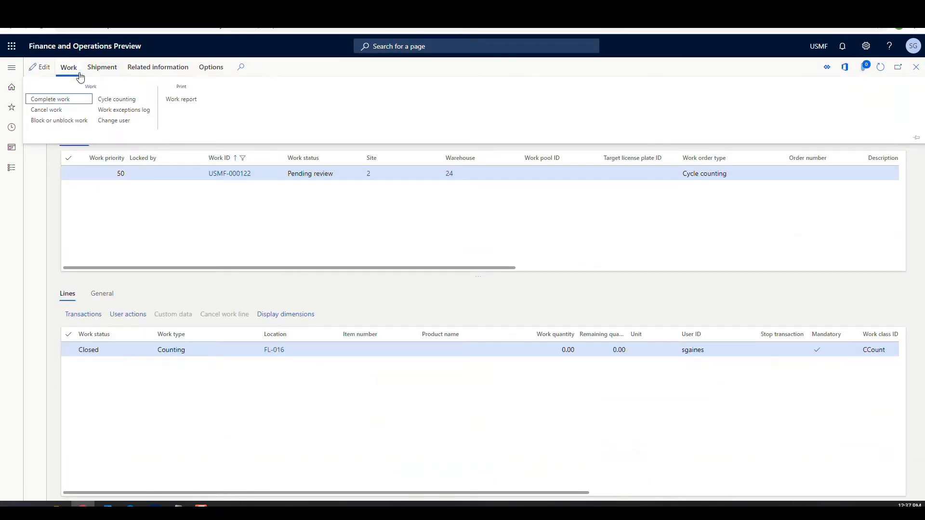
pyautogui.click(109, 99)
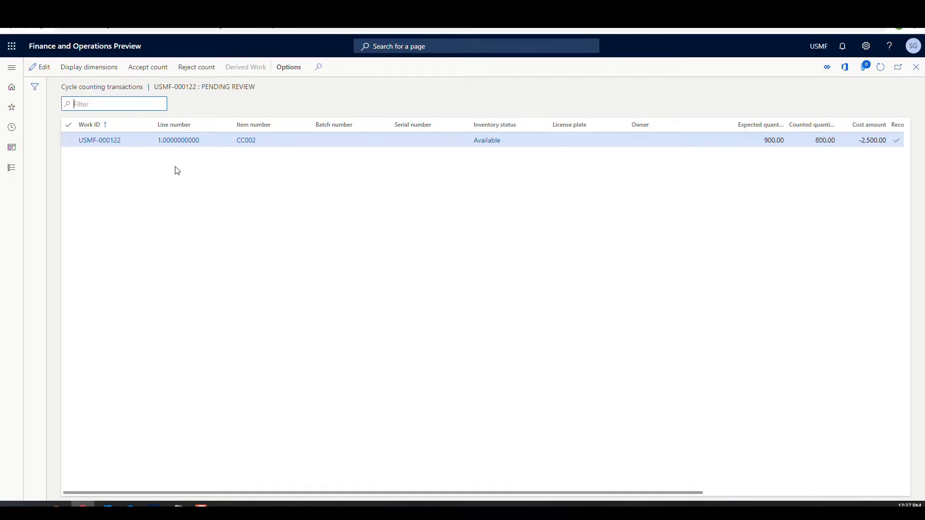
pyautogui.click(144, 67)
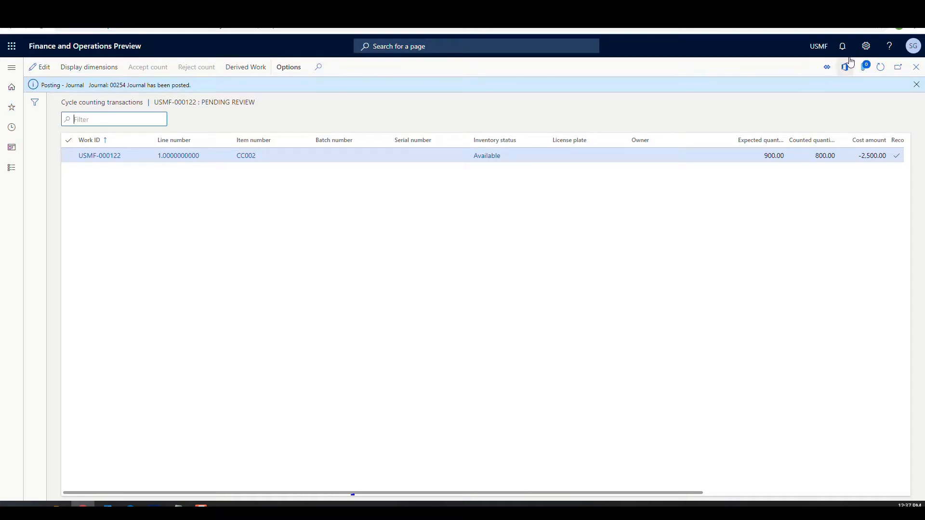
pyautogui.click(916, 68)
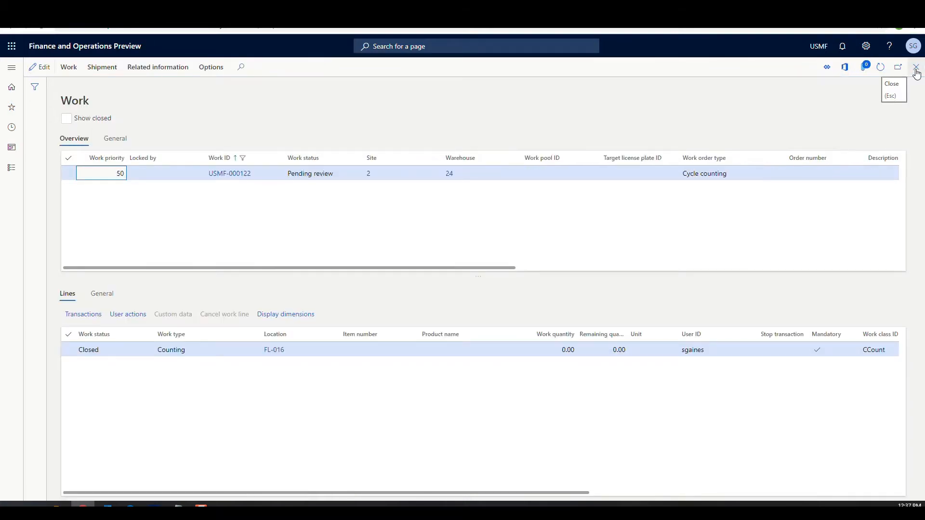
pyautogui.click(916, 68)
pyautogui.click(883, 68)
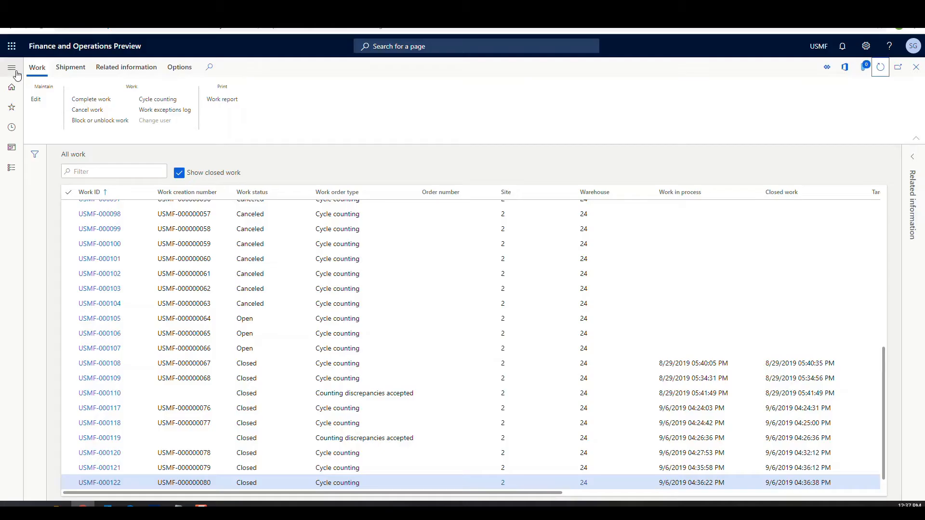
# - In Work users, set the second worker's 'Is a cycle count supervisor' to Yes and save
pyautogui.click(11, 59)
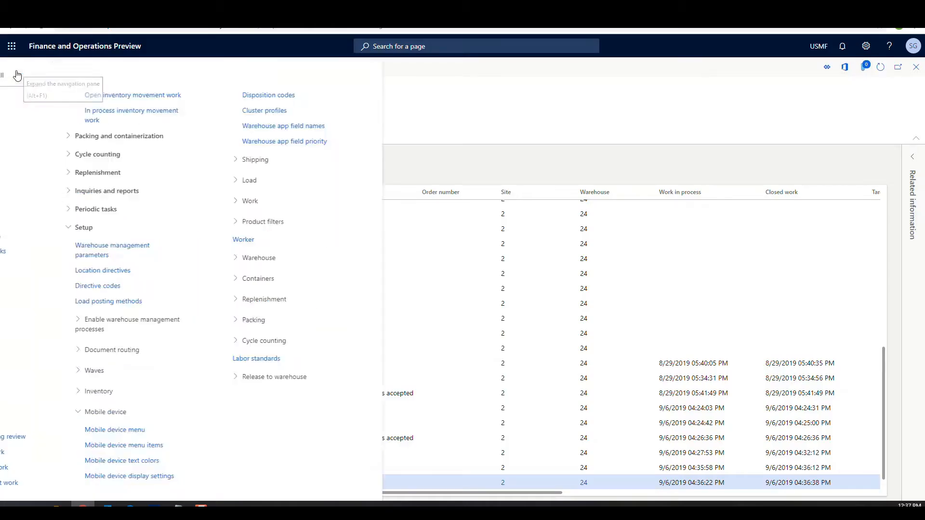
pyautogui.scroll(-10, 57, 145)
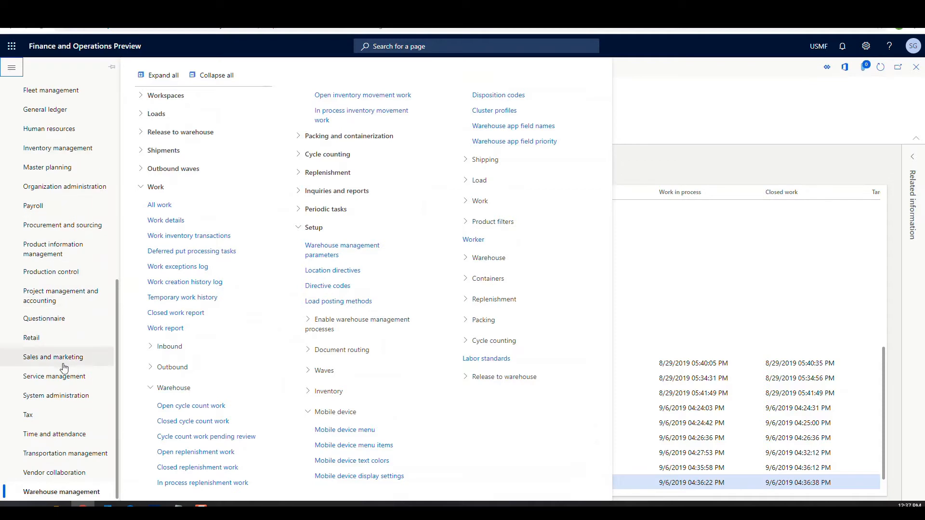
pyautogui.click(474, 244)
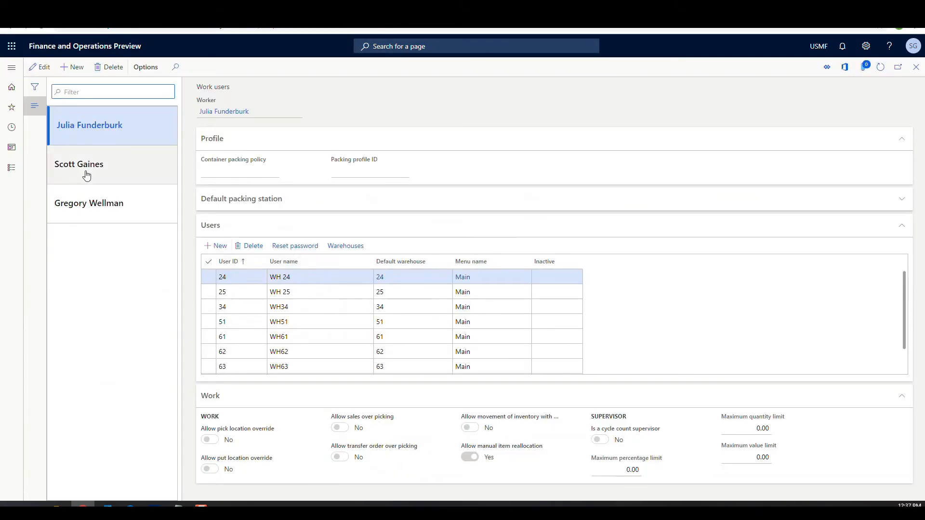
pyautogui.click(87, 168)
pyautogui.click(39, 67)
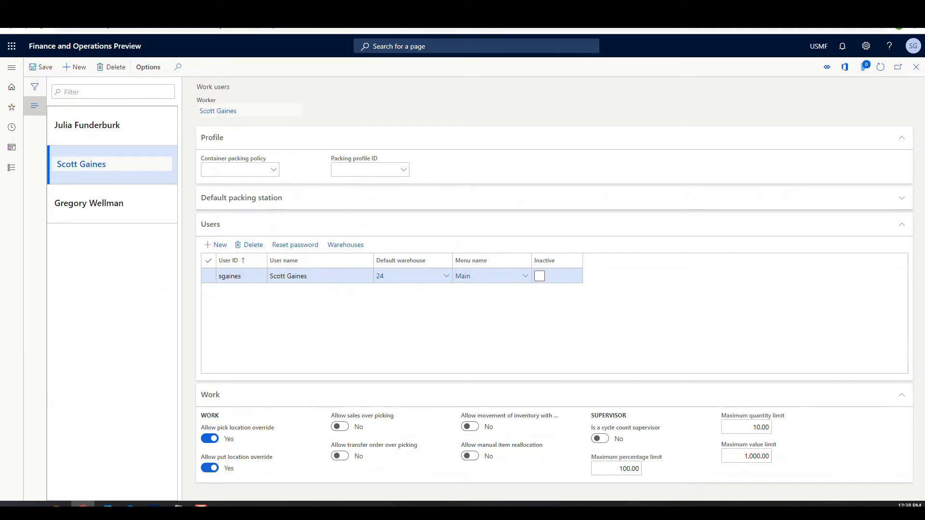
pyautogui.click(600, 439)
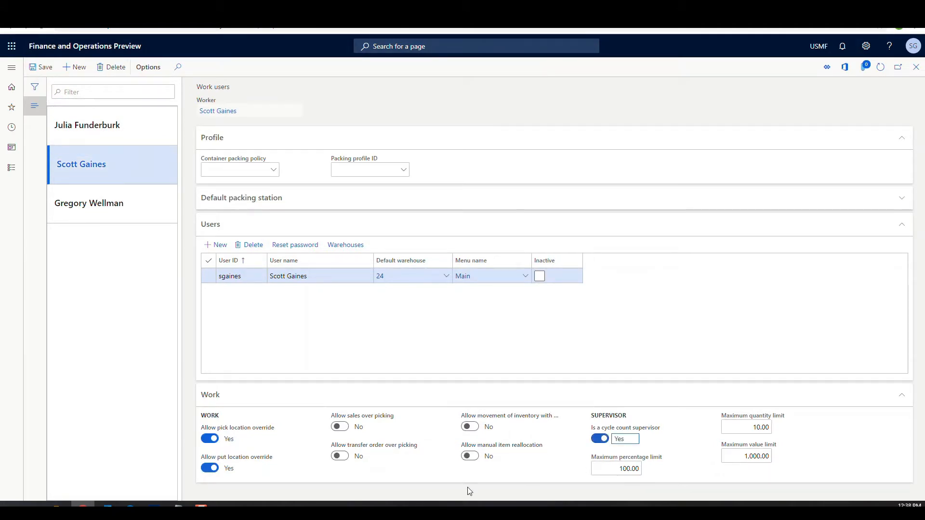
pyautogui.click(38, 67)
pyautogui.moveTo(153, 507)
# - Cancel the open spot count, log off, and log back in with the worker's user ID and password
pyautogui.click(154, 463)
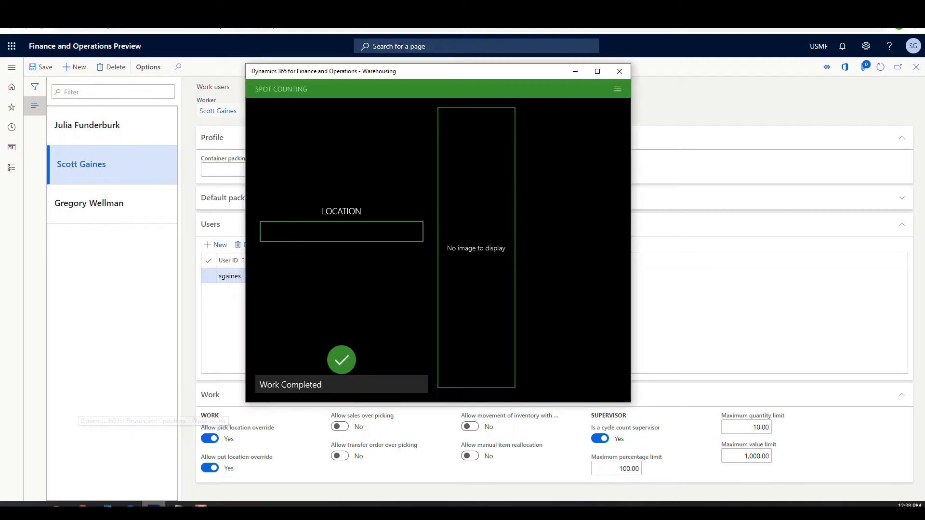
pyautogui.click(618, 92)
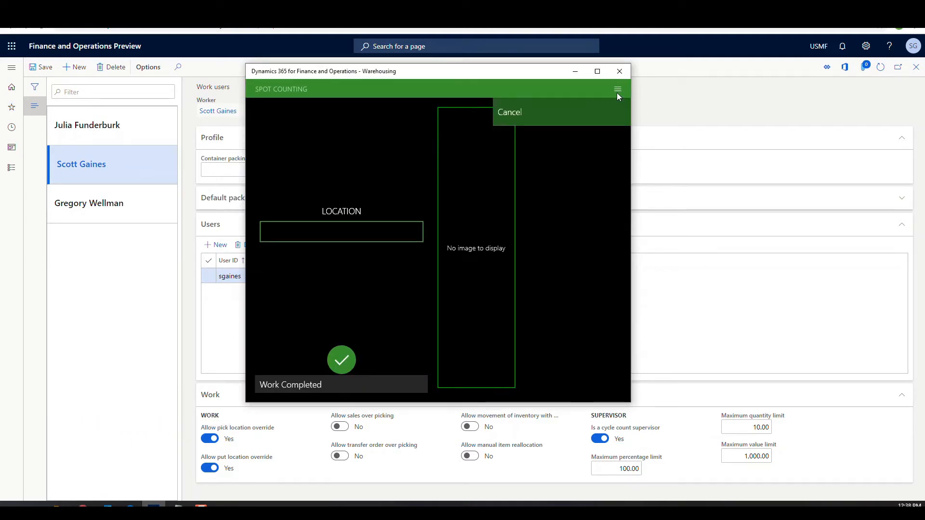
pyautogui.click(504, 114)
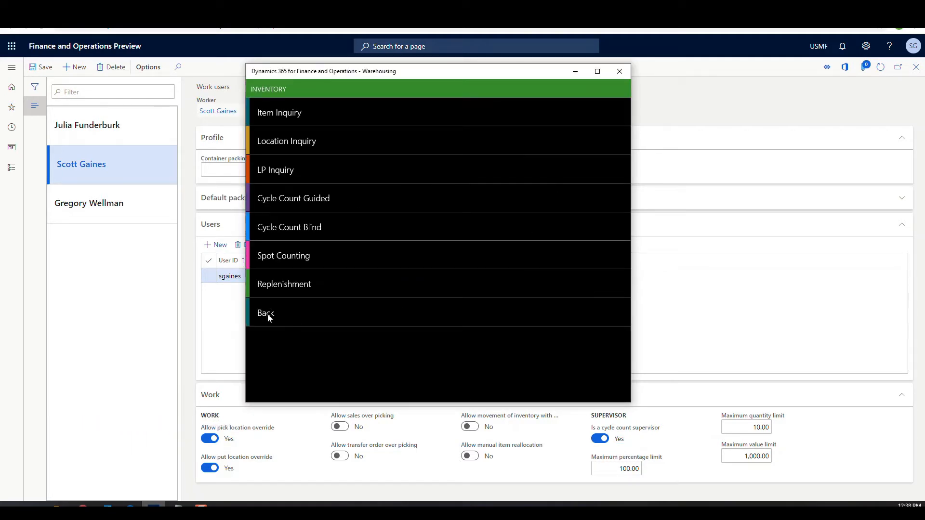
pyautogui.click(268, 316)
pyautogui.click(276, 321)
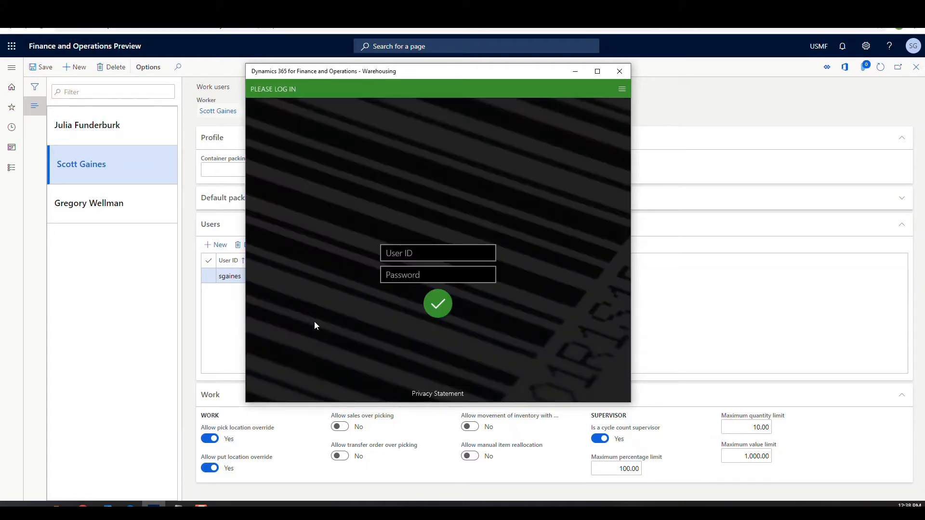
pyautogui.click(407, 253)
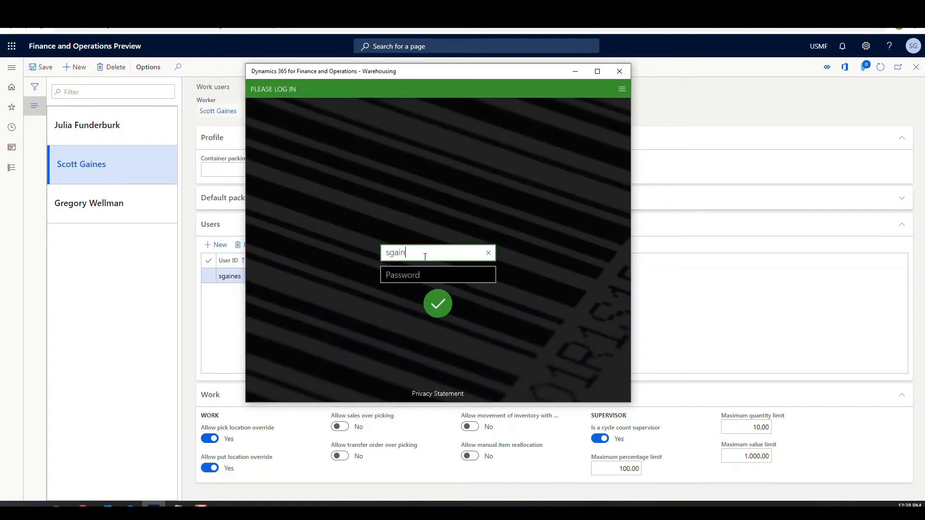
pyautogui.press('Tab')
pyautogui.write('12')
pyautogui.press('Return')
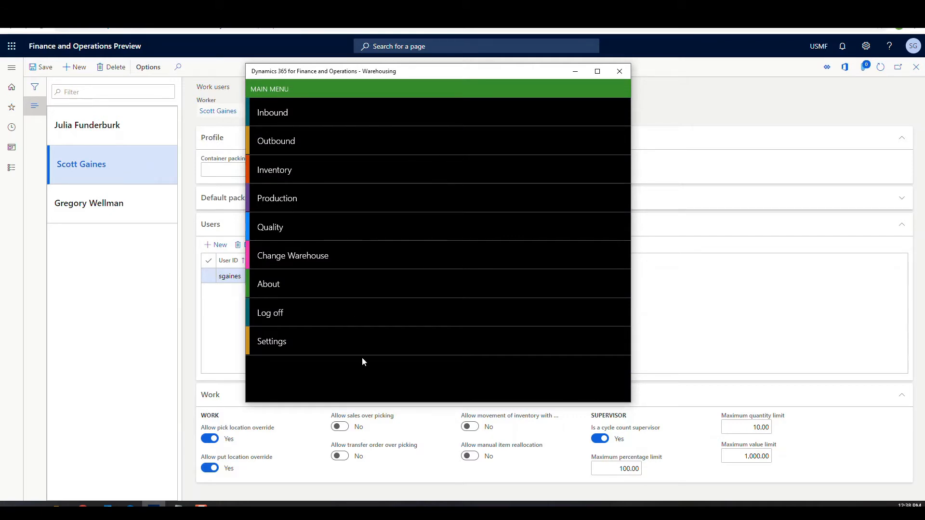
# - Run an Item Inquiry for CC002, showing 800 ea at FL-016, then cancel back to Inventory
pyautogui.click(269, 172)
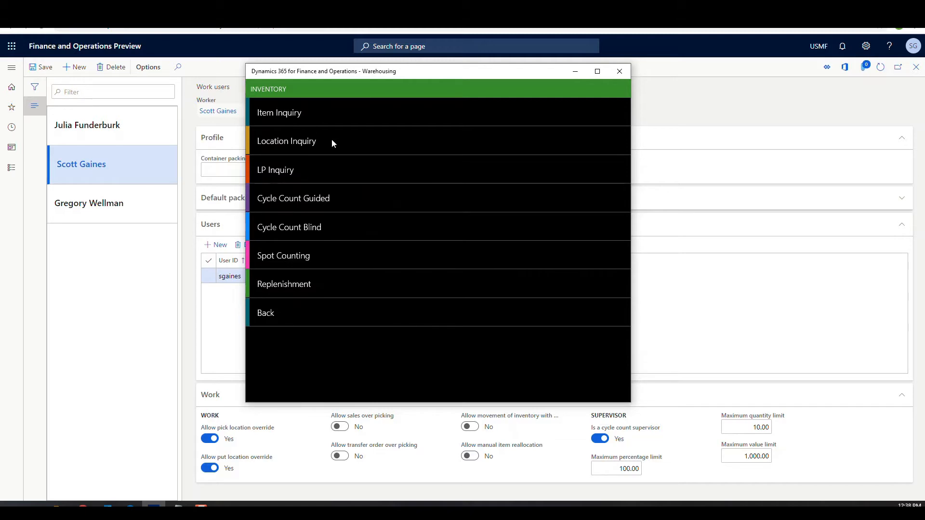
pyautogui.click(353, 248)
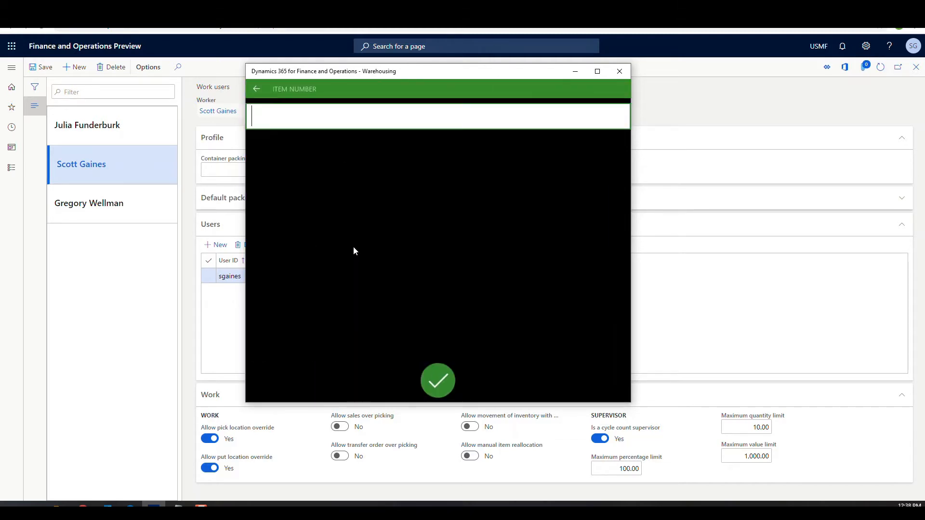
pyautogui.write('CC002')
pyautogui.press('Return')
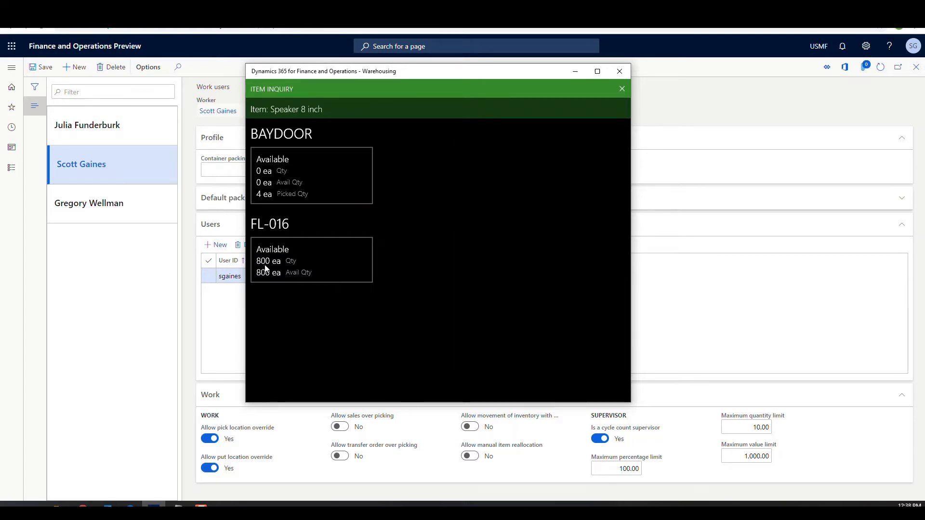
pyautogui.click(622, 89)
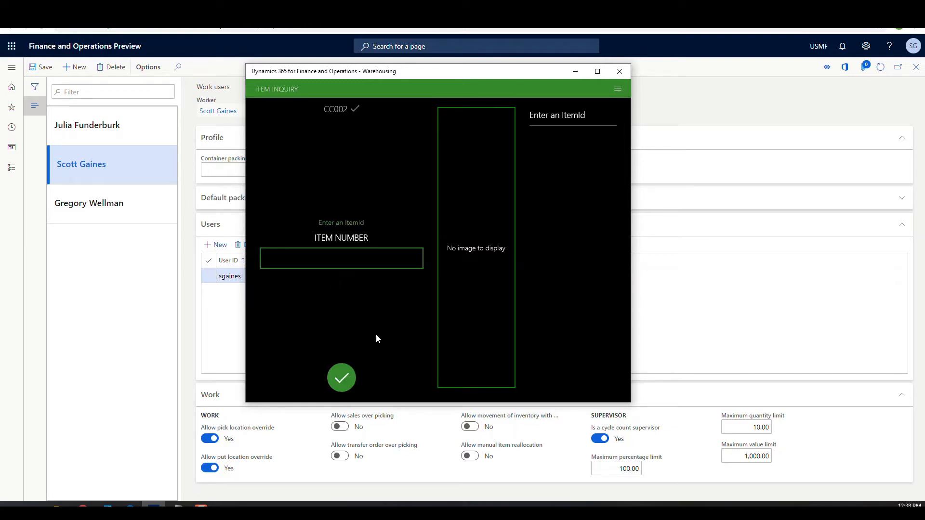
pyautogui.click(615, 91)
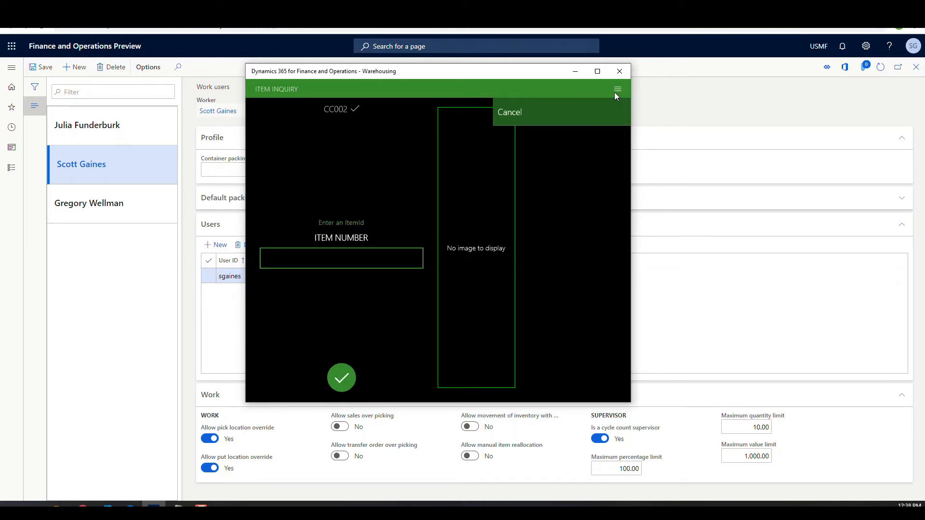
pyautogui.click(536, 113)
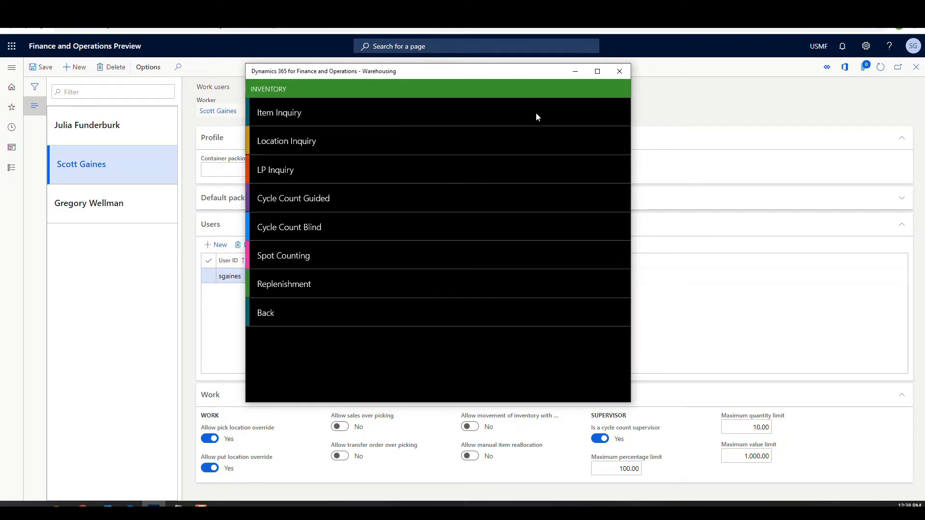
# - Spot count location FL-016 with item CC002 at quantity 700 and confirm Location complete
pyautogui.click(285, 258)
pyautogui.click(313, 239)
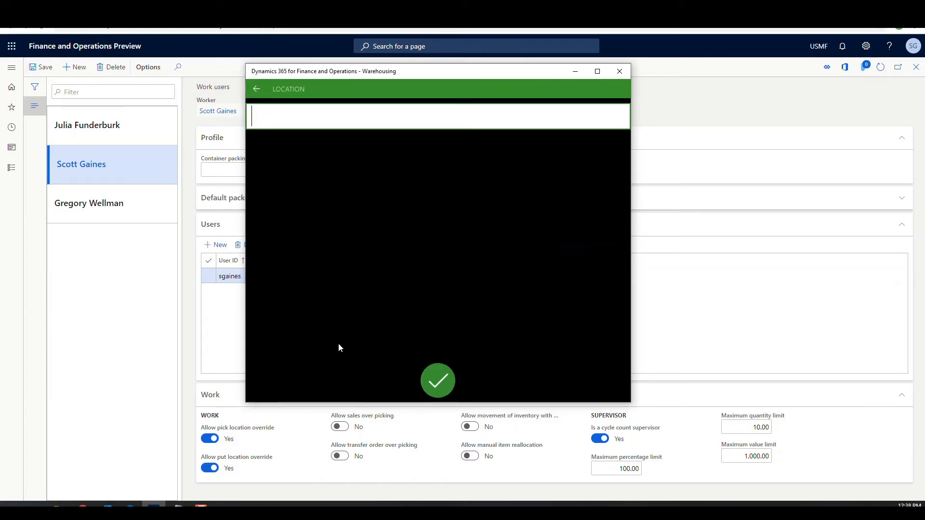
pyautogui.write('FL-016')
pyautogui.click(441, 380)
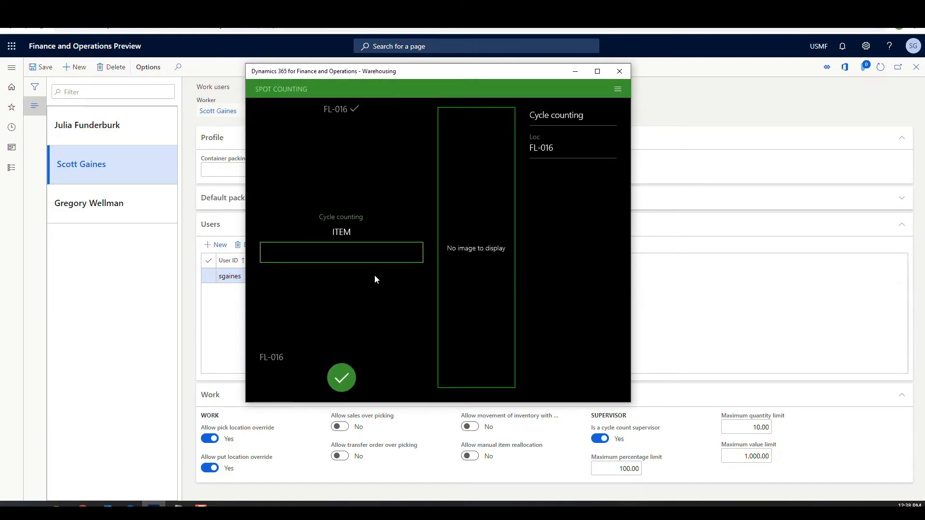
pyautogui.click(362, 250)
pyautogui.write('CC002')
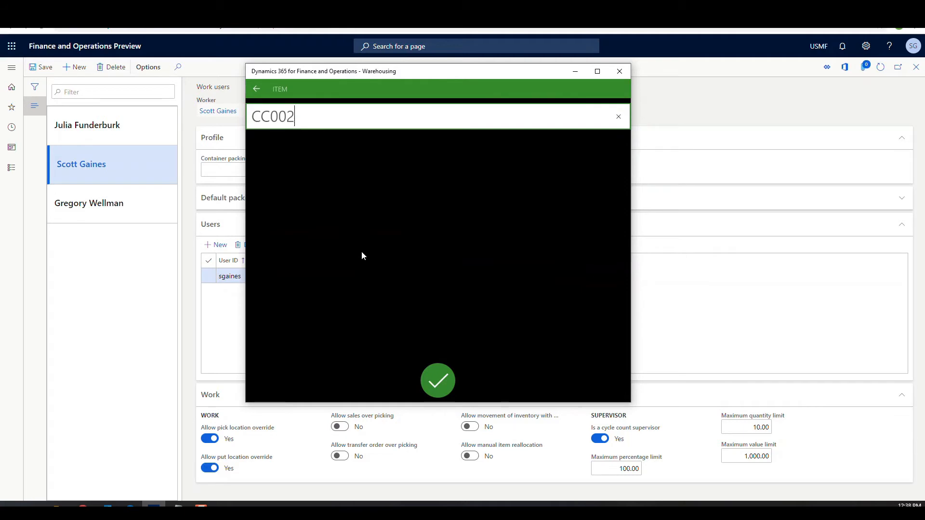
pyautogui.click(438, 376)
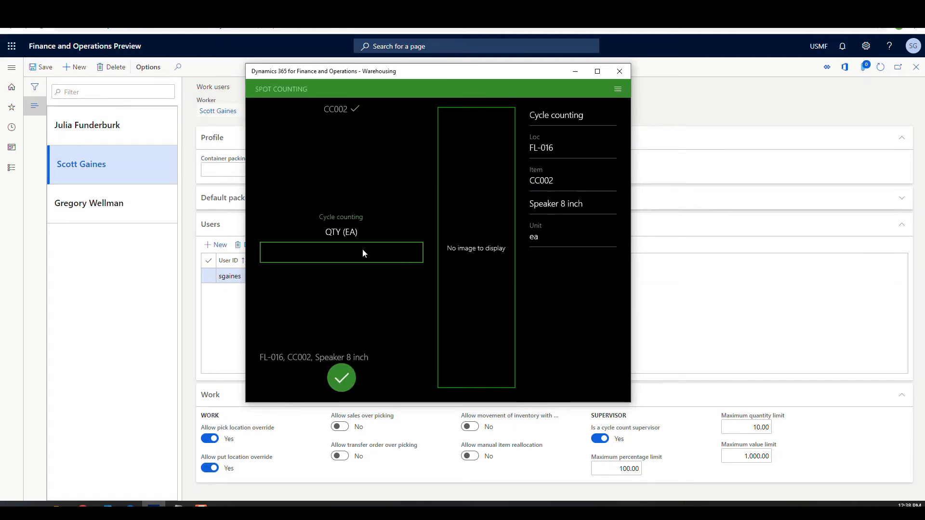
pyautogui.click(363, 250)
pyautogui.write('7')
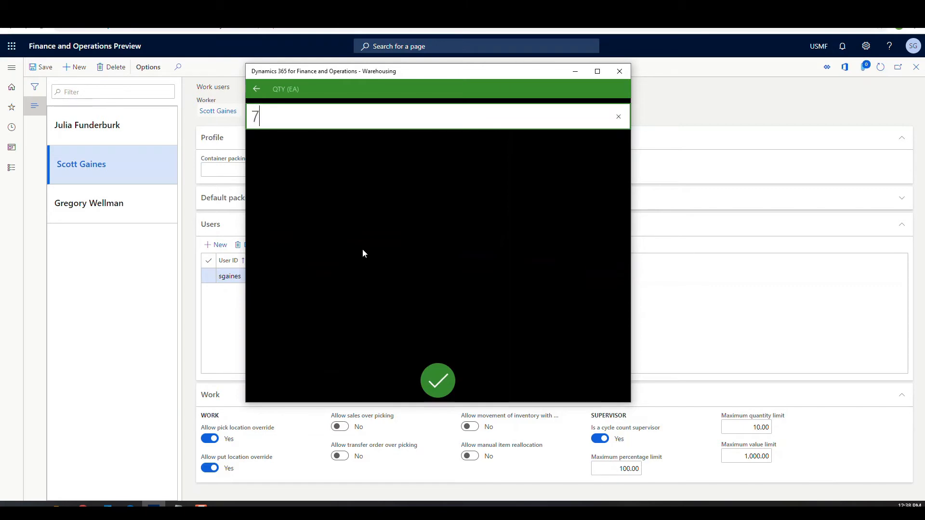
pyautogui.write('00')
pyautogui.click(438, 380)
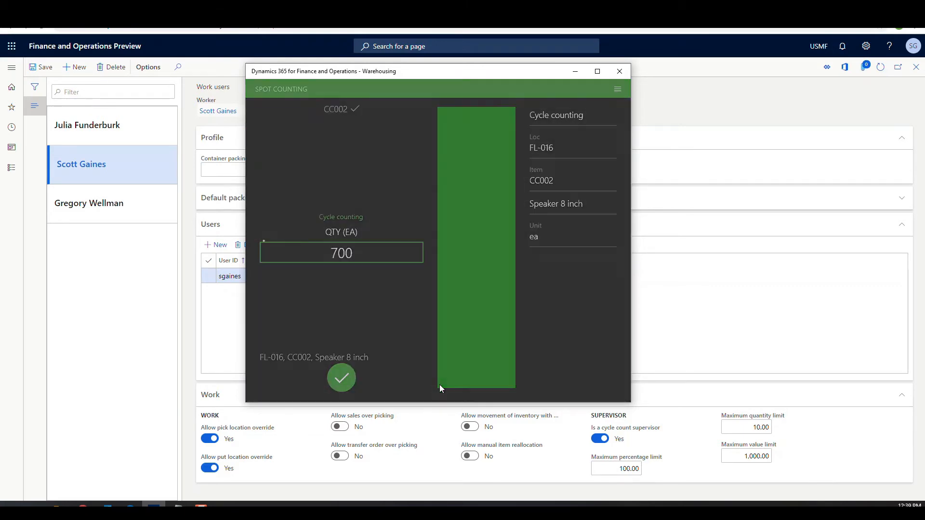
pyautogui.click(339, 393)
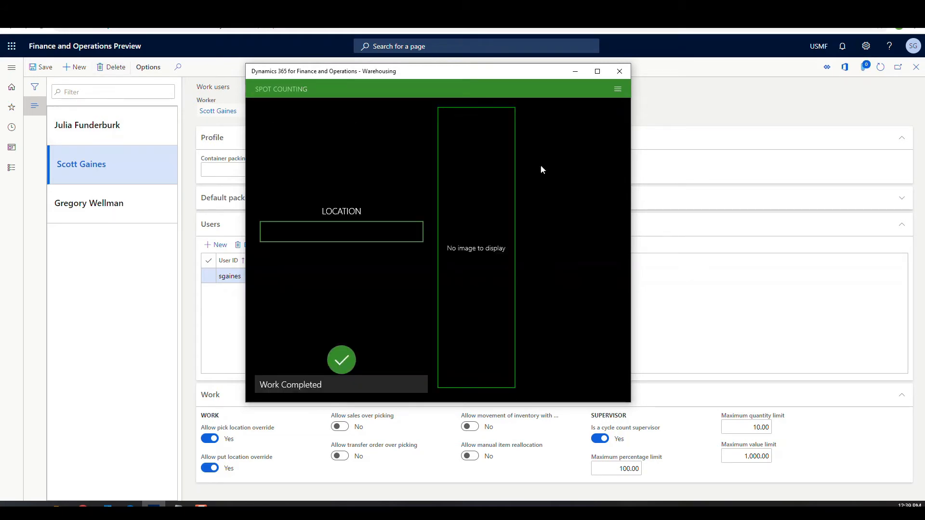
# - Minimize the warehouse app and go to Warehouse management > All work
pyautogui.click(575, 72)
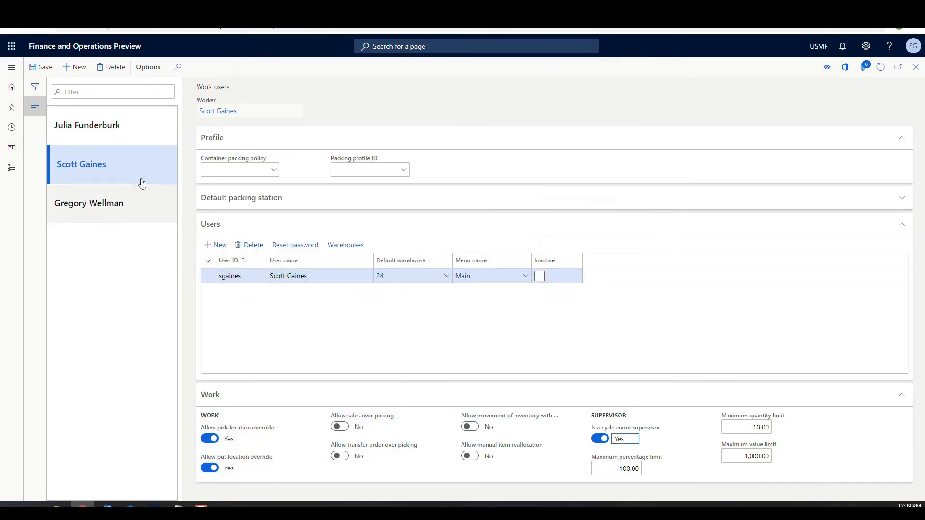
pyautogui.click(12, 68)
pyautogui.scroll(-10, 58, 231)
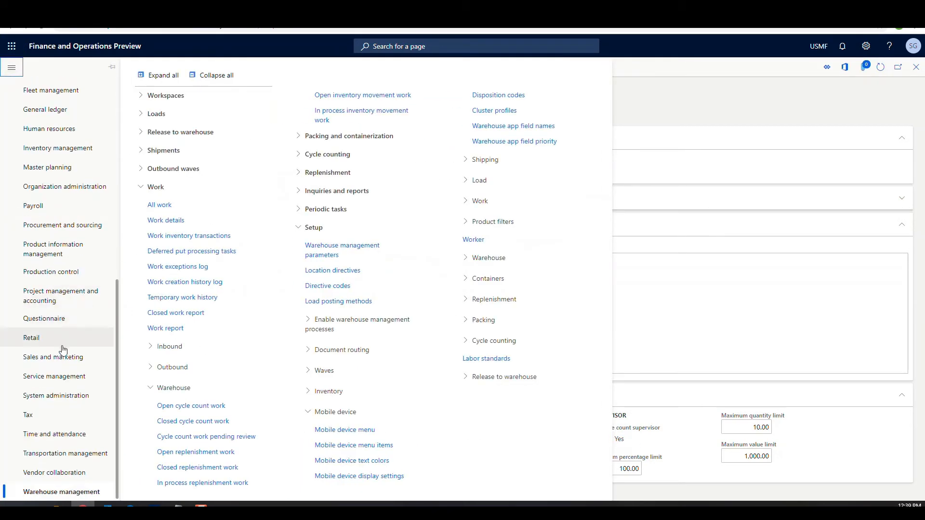
pyautogui.click(174, 207)
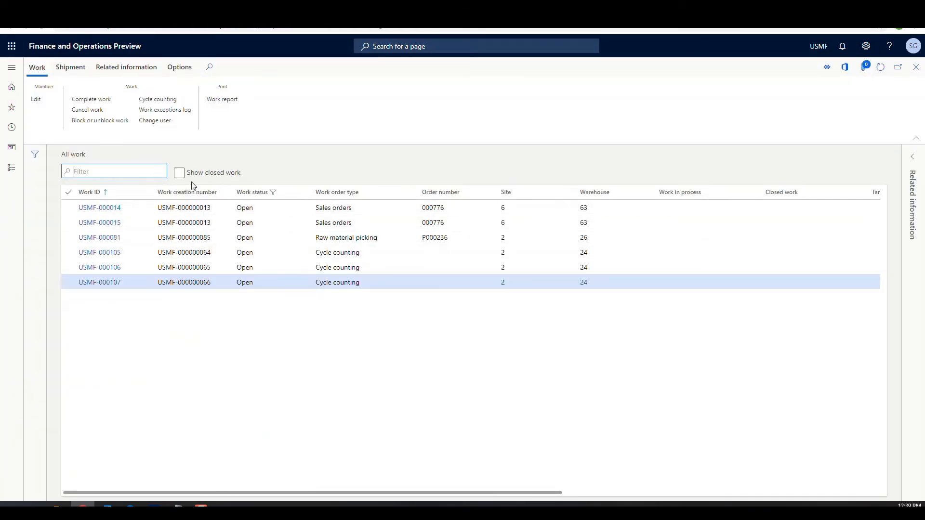
# - Include closed work and open the details of work USMF-000125
pyautogui.click(178, 174)
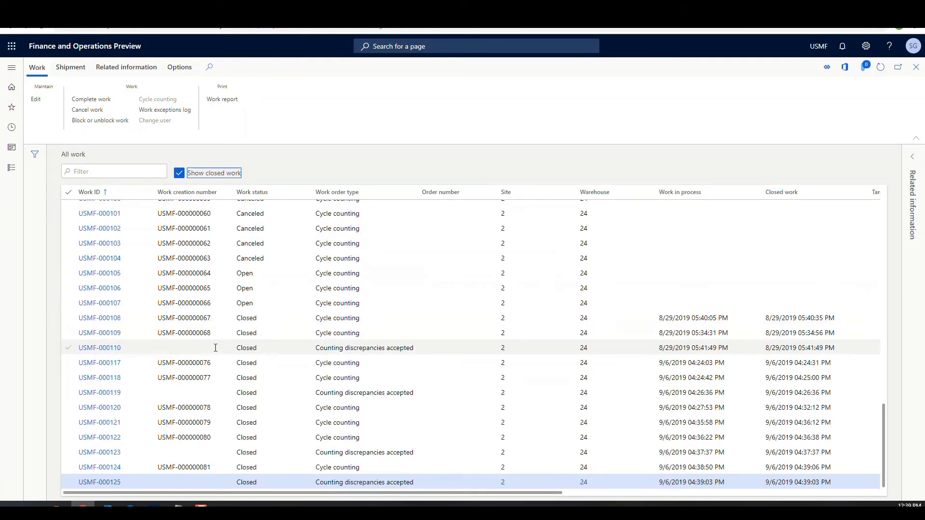
pyautogui.click(98, 487)
pyautogui.click(97, 485)
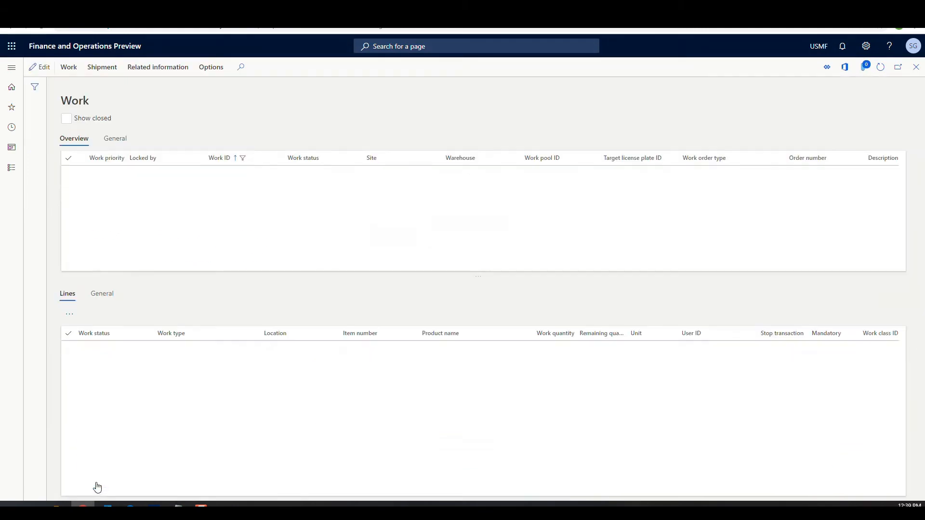